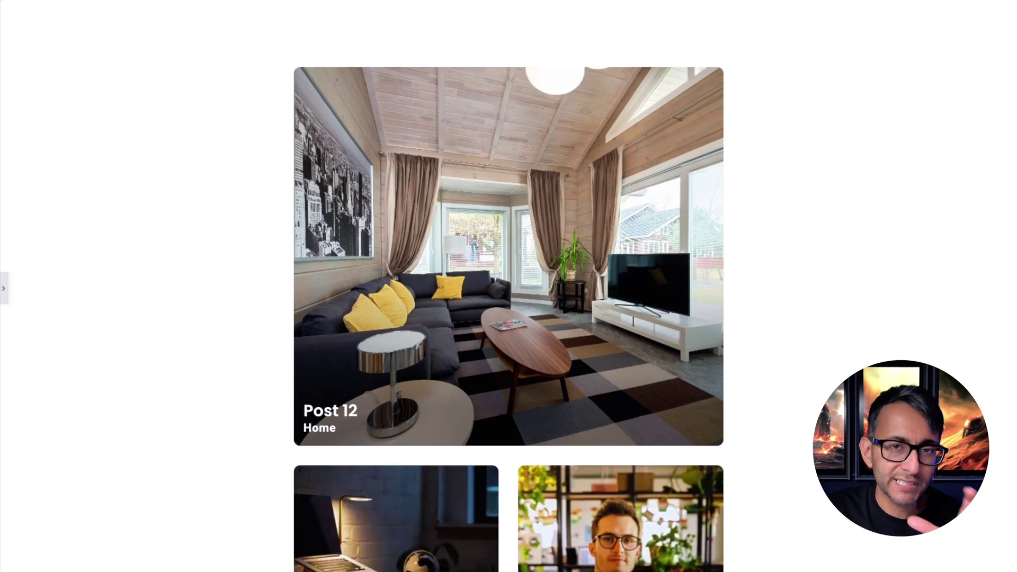
- Scroll through the finished front-end post grid to review the full, half and small tile layout
scroll(509, 286, "down", 5)
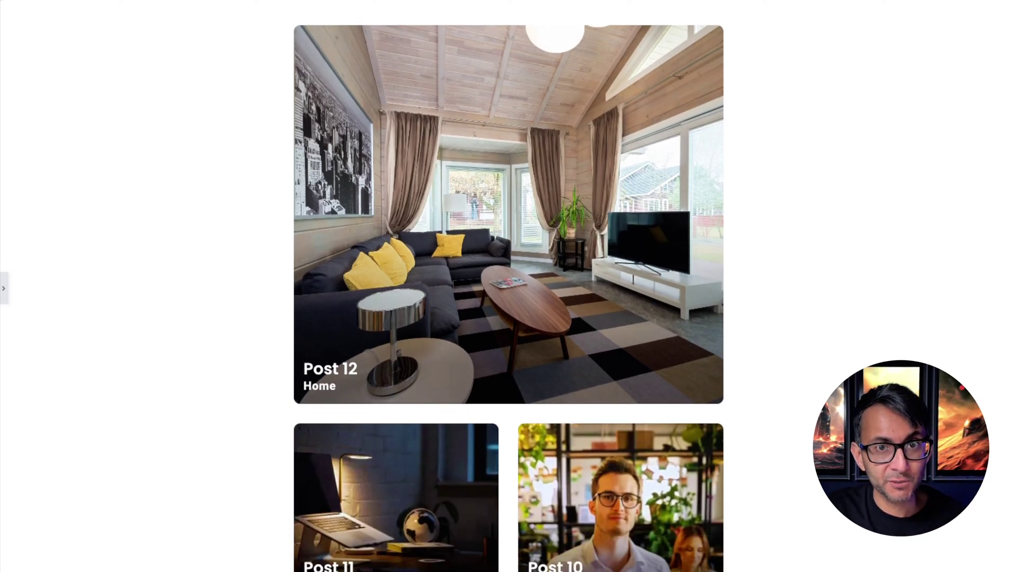
scroll(508, 286, "down", 2)
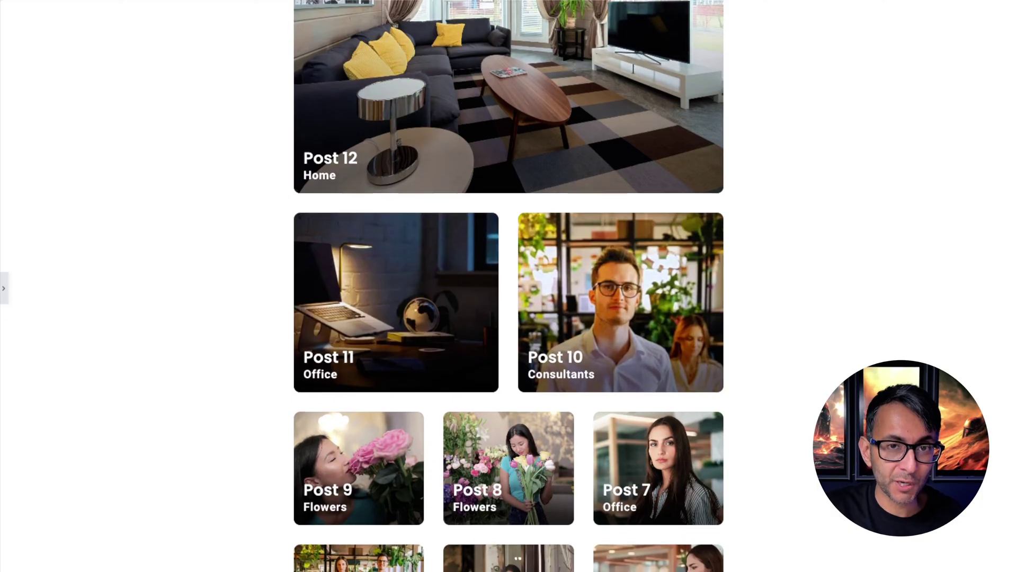
scroll(508, 286, "down", 5)
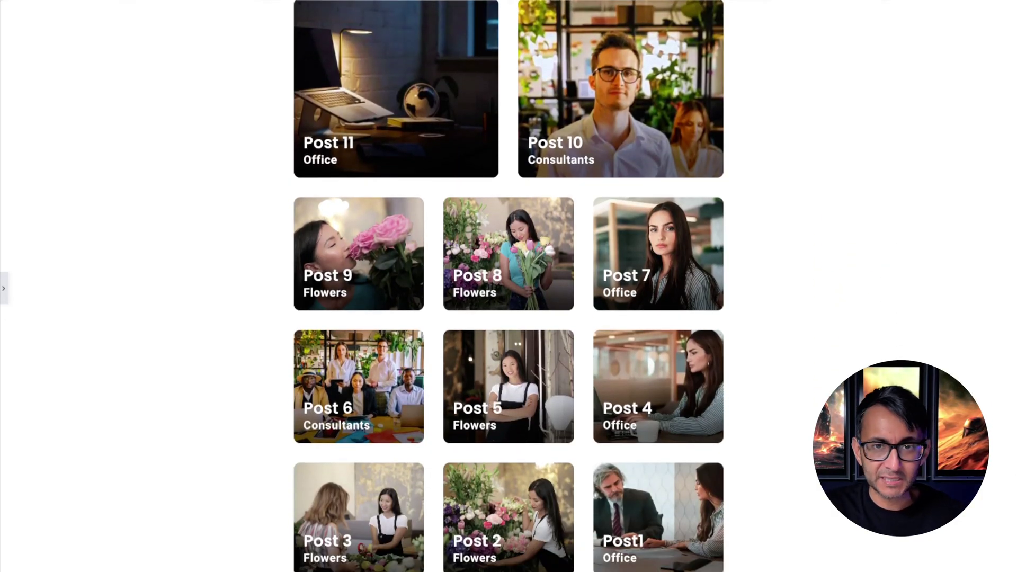
scroll(508, 286, "up", 9)
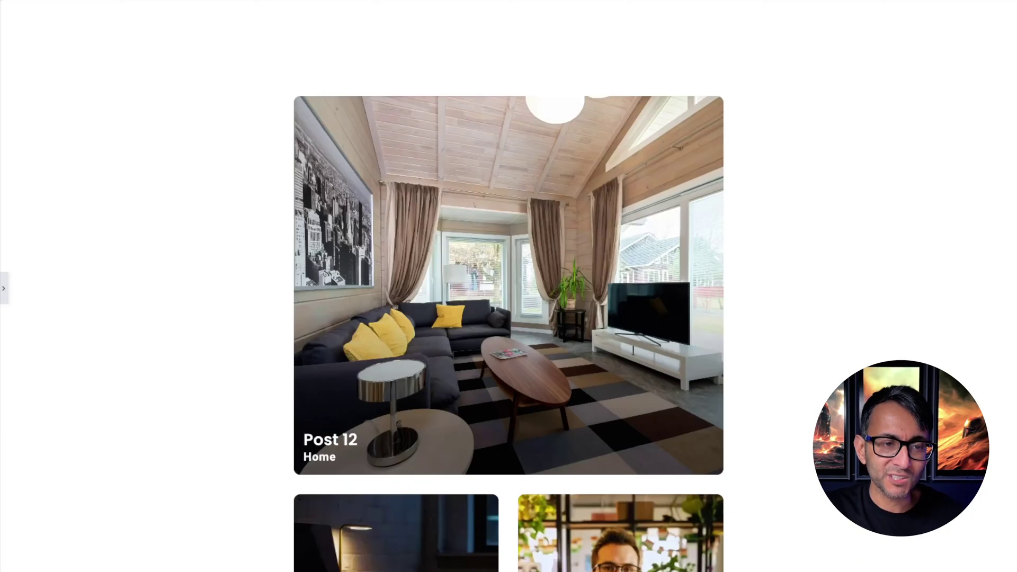
scroll(508, 286, "down", 5)
scroll(508, 286, "up", 2)
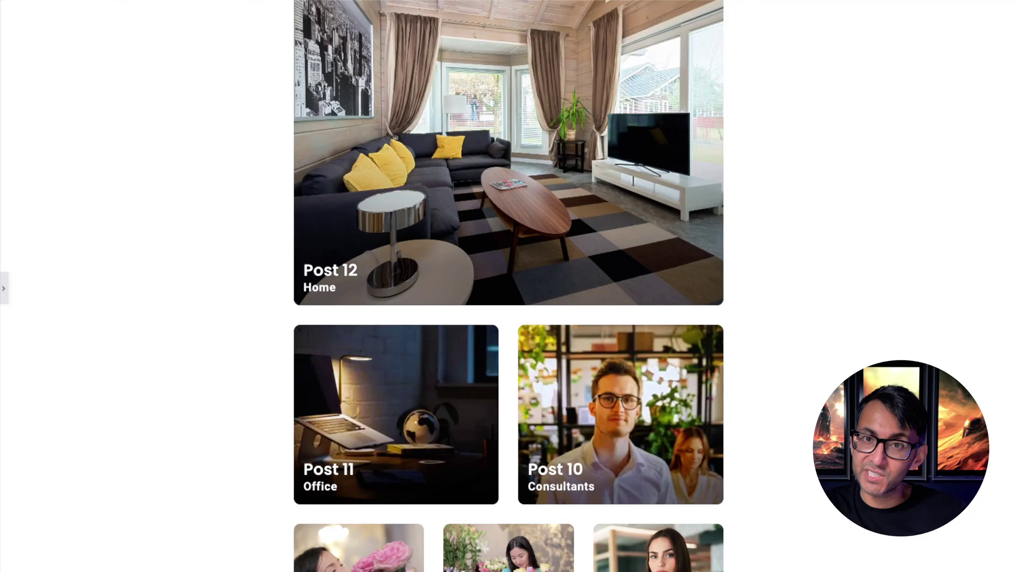
scroll(509, 286, "down", 4)
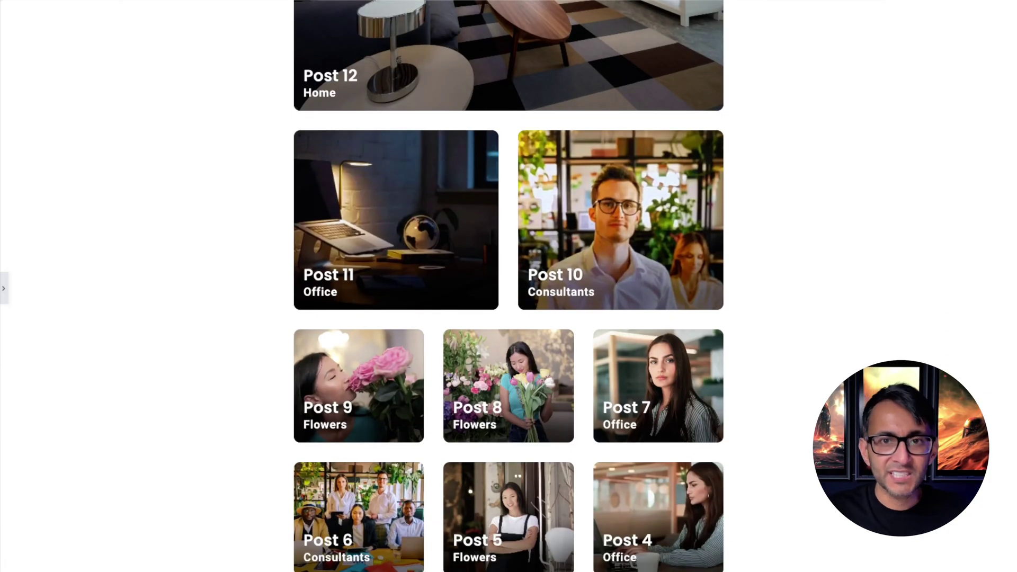
scroll(509, 286, "up", 1)
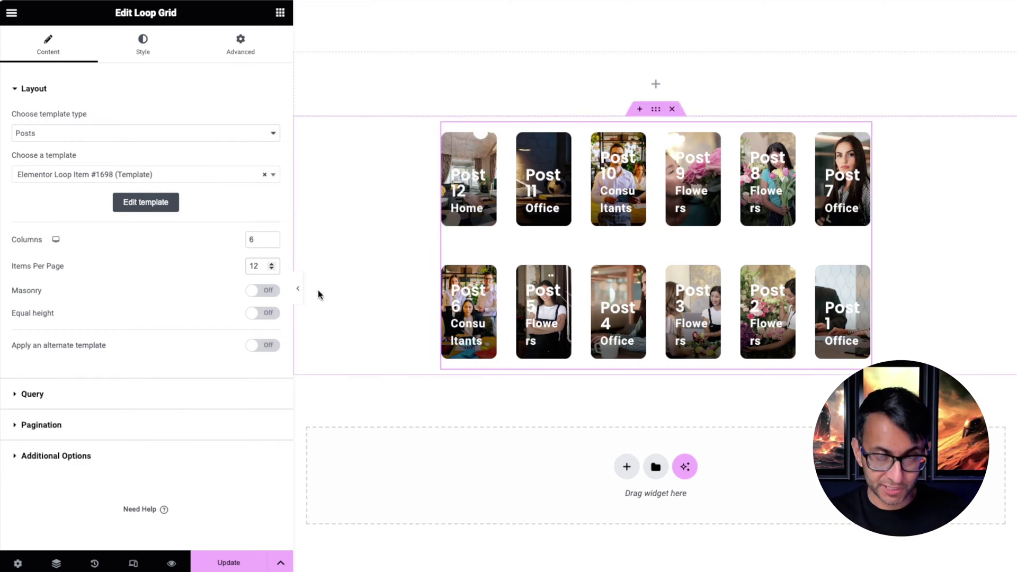
- Change the loop grid's Items Per Page from 12 to 6
double_click(253, 266)
type("6")
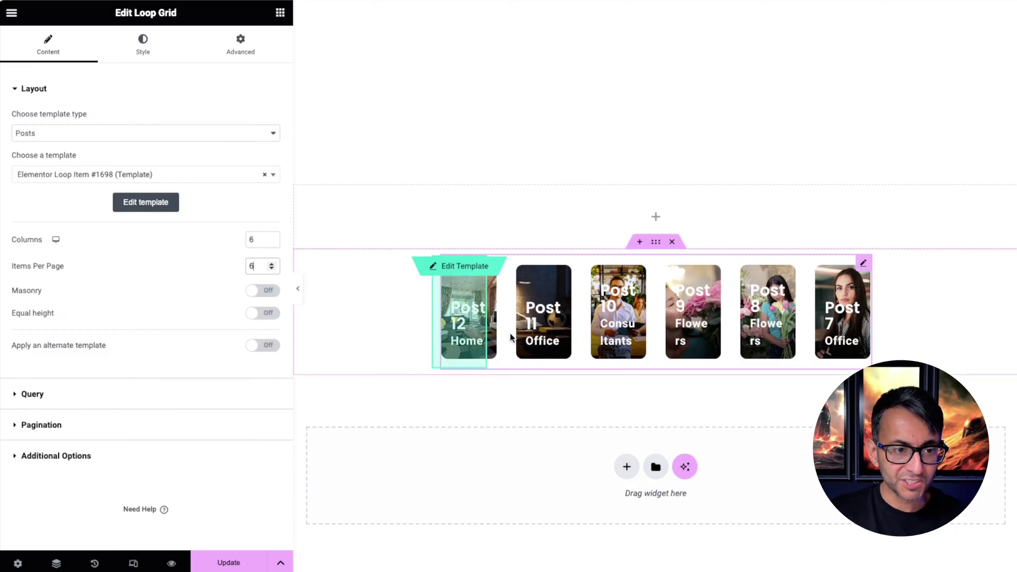
- Step the Columns setting through 5, 3, 4 and 5, ending back at 6 columns
left_click(272, 243)
left_click(272, 243)
left_click(272, 243)
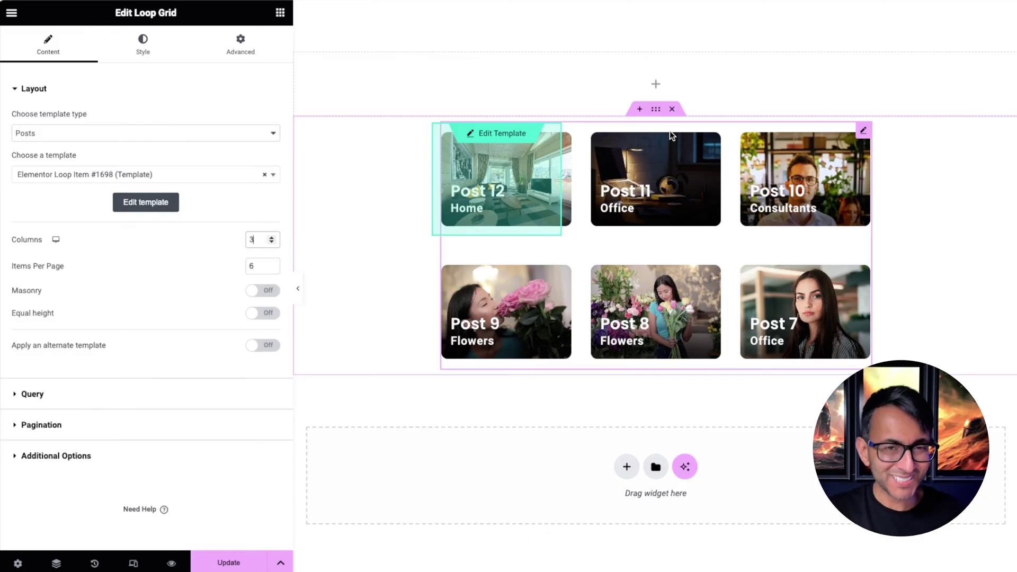
left_click(272, 236)
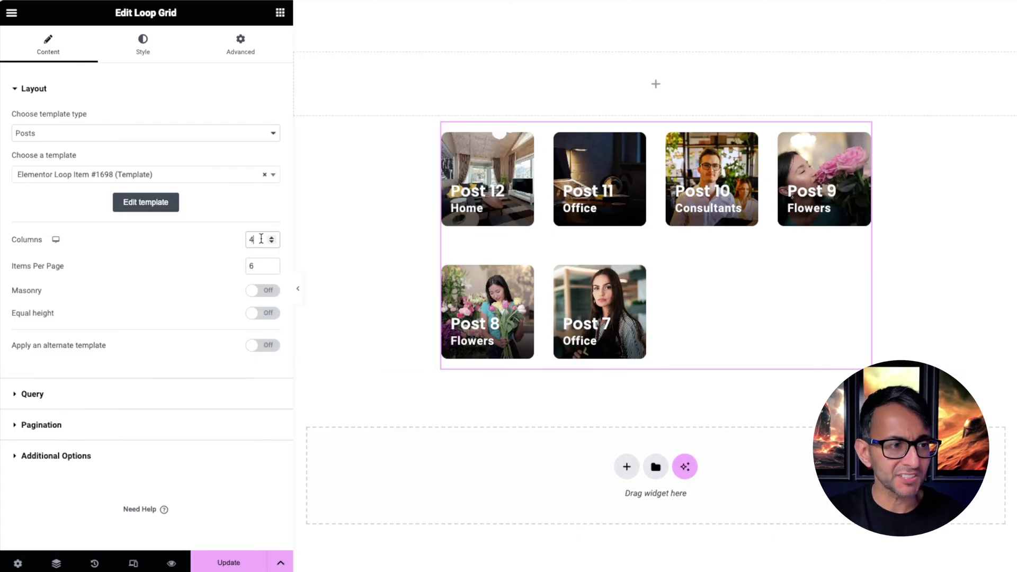
left_click(273, 237)
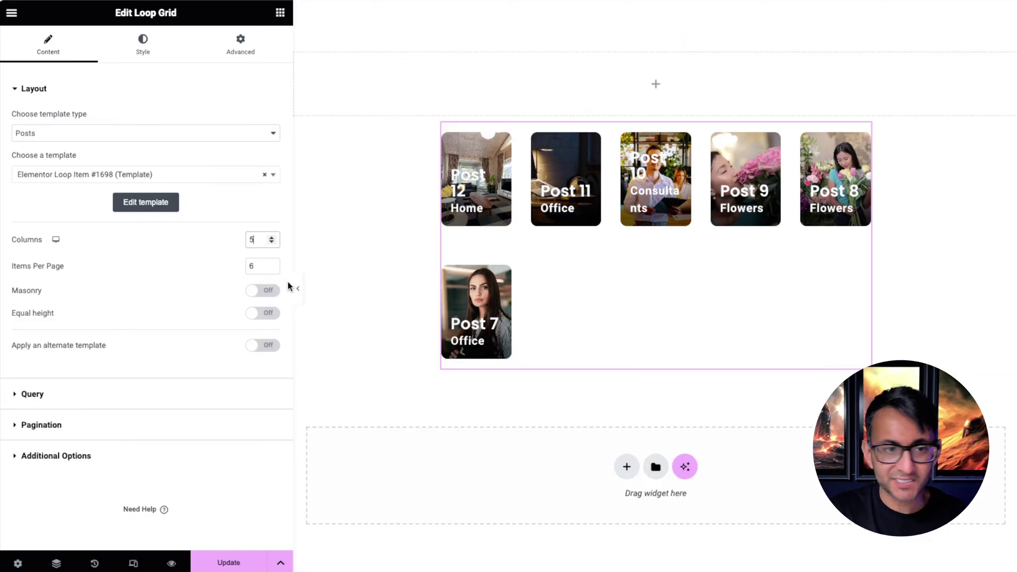
left_click(272, 238)
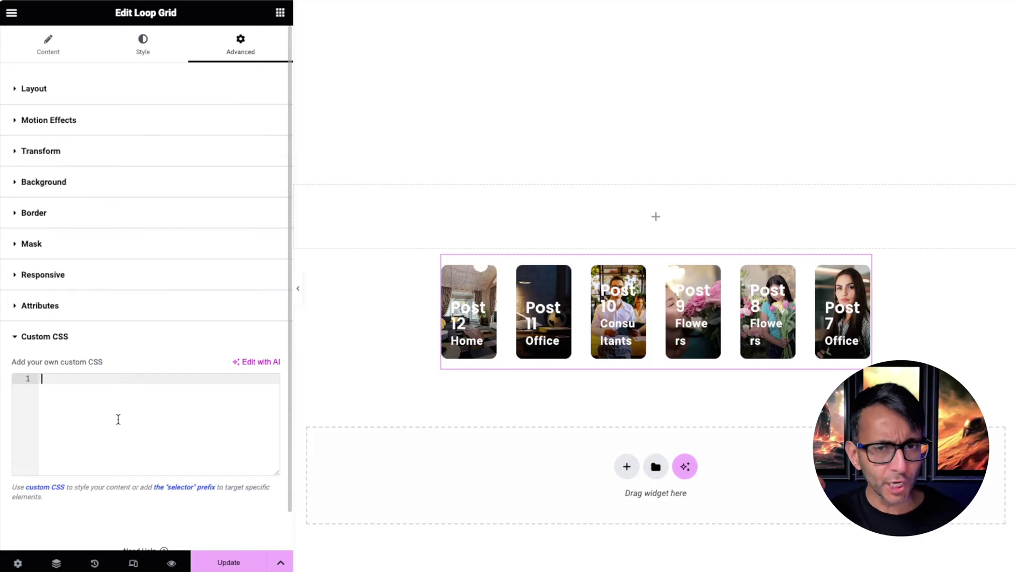
- Paste the prepared nth-of-type grid-column and grid-row span rules into the Custom CSS editor
type("selector .e-loop-item {   grid-column: span 2;   grid-row: span 2; }  selector .e-loop-item:nth-of-type(6n-5) {   grid-column: span 6;   grid-row: span 6; }  selector .e-loop-item:nth-of-type(6n-4) {   grid-column: span 3;   grid-row: span 3; }   selector .e-loop-item:nth-of-type(6n-3) {   grid-column: span 3;   grid-row: span 3; }")
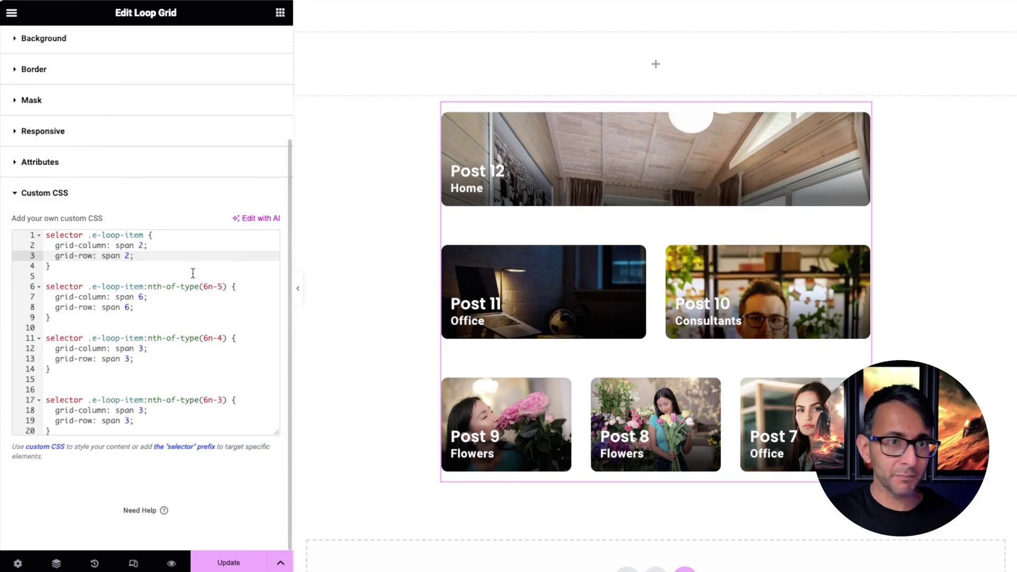
left_click_drag(159, 255, 80, 238)
left_click(204, 305)
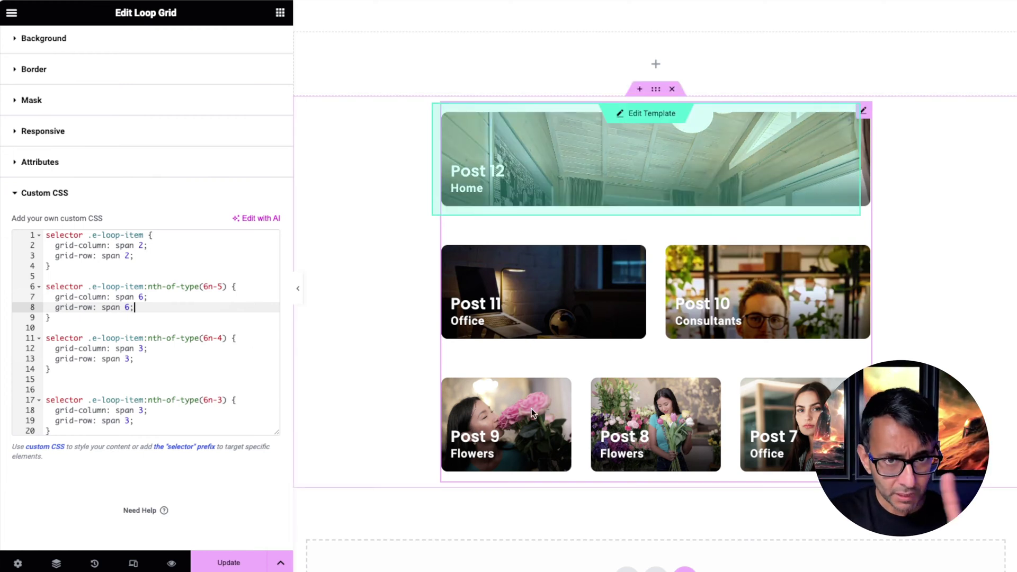
left_click(170, 270)
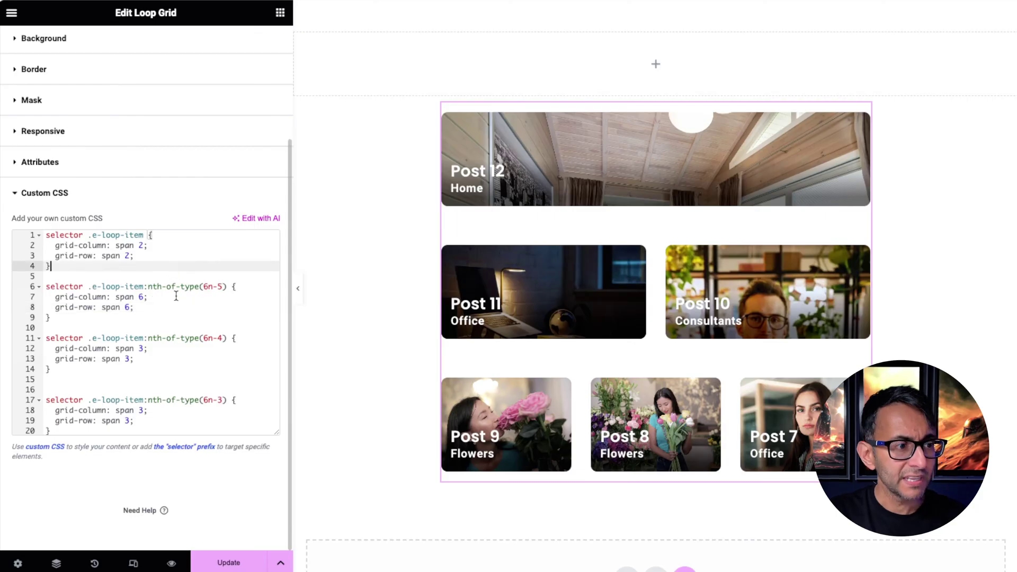
left_click(175, 307)
left_click_drag(176, 307, 84, 286)
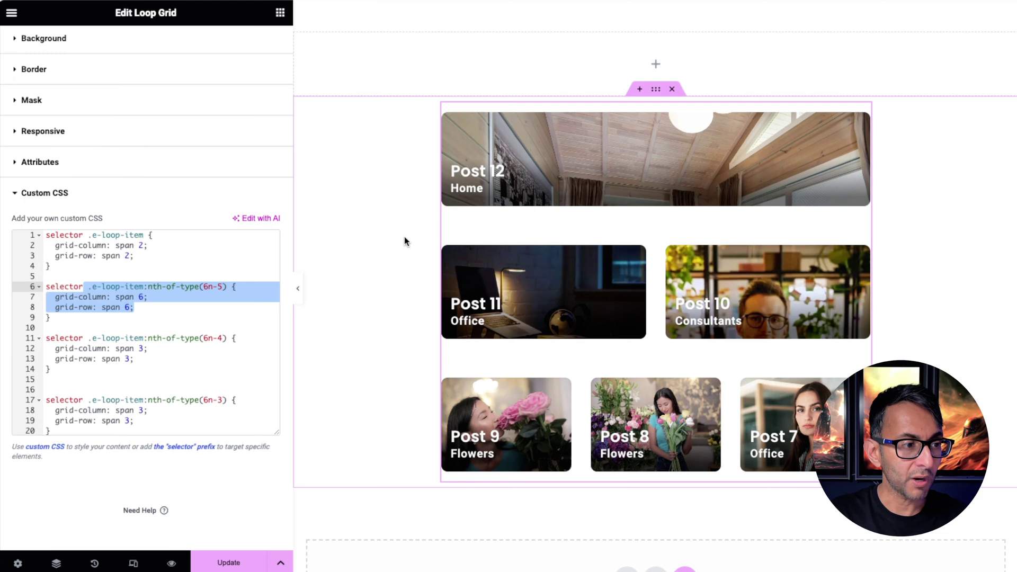
left_click(208, 306)
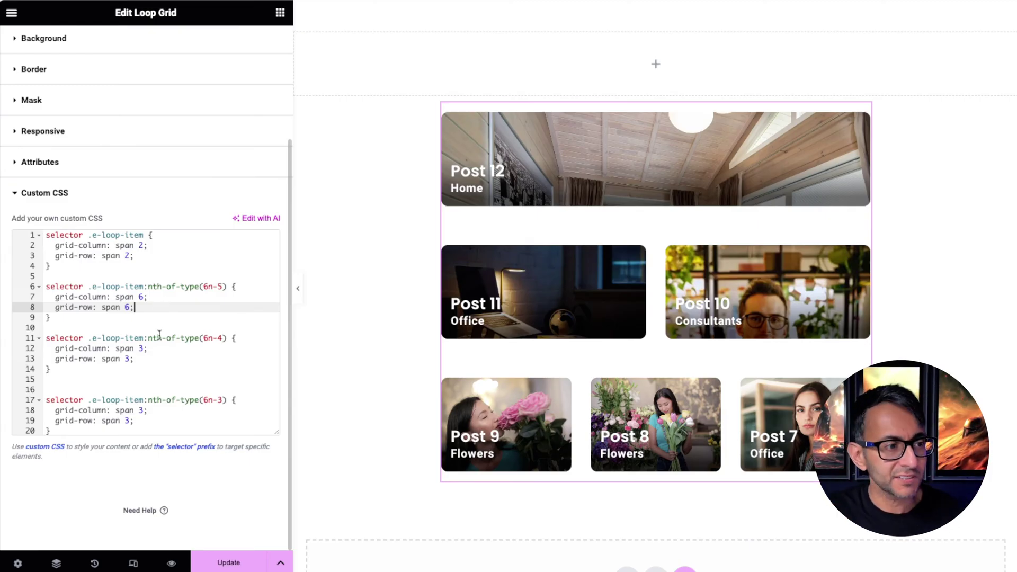
left_click(161, 329)
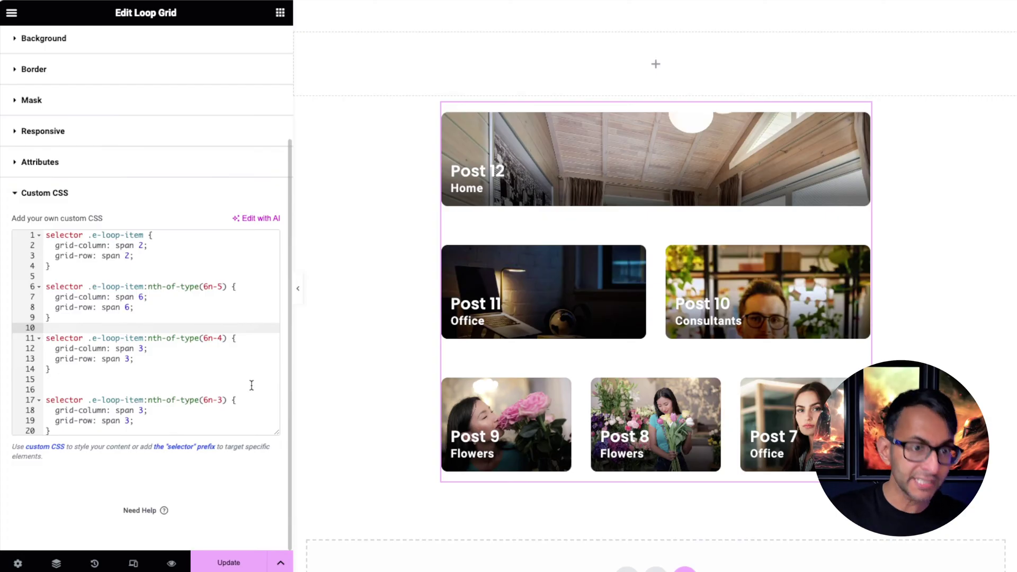
left_click(167, 411)
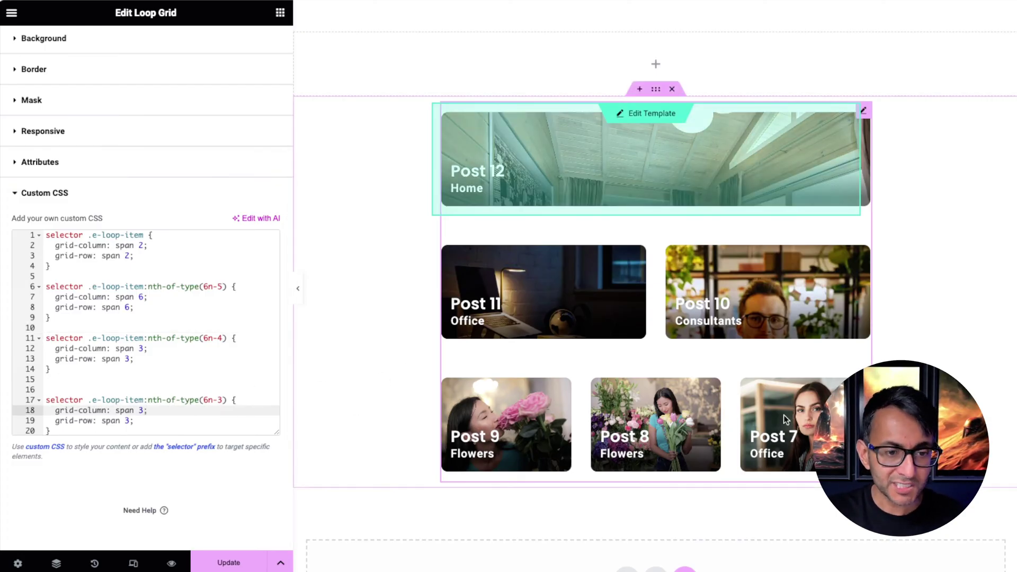
left_click_drag(47, 234, 171, 261)
left_click(172, 261)
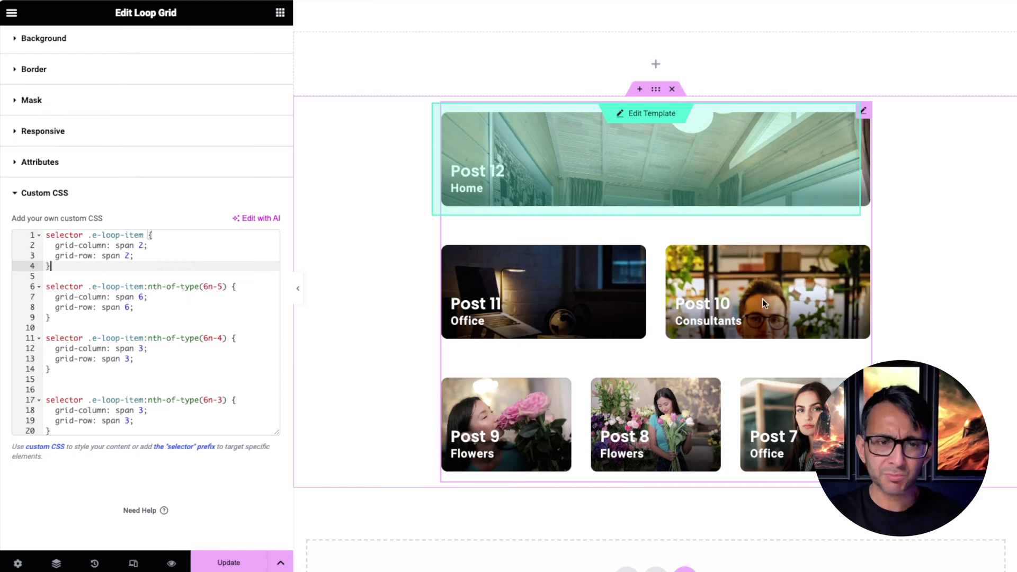
scroll(767, 246, "up", 5)
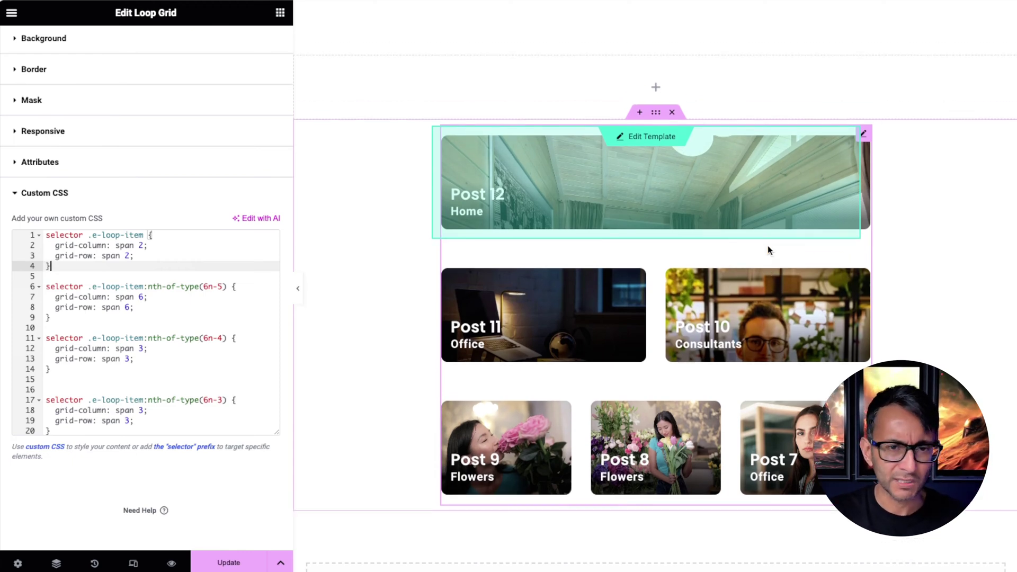
scroll(103, 71, "up", 3)
- Turn on Equal height for the loop grid and check the taller tiles in the preview
left_click(48, 45)
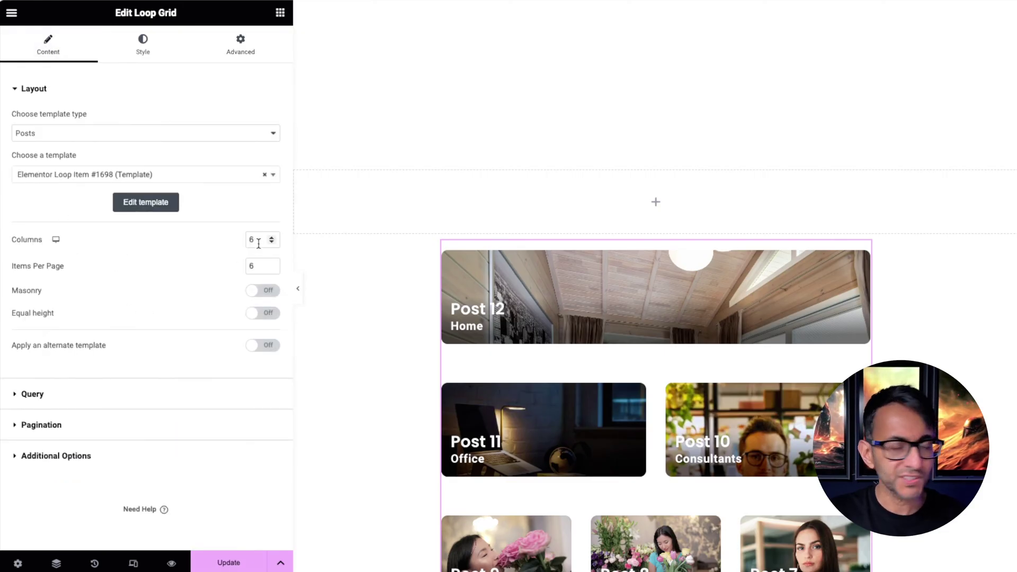
left_click(274, 313)
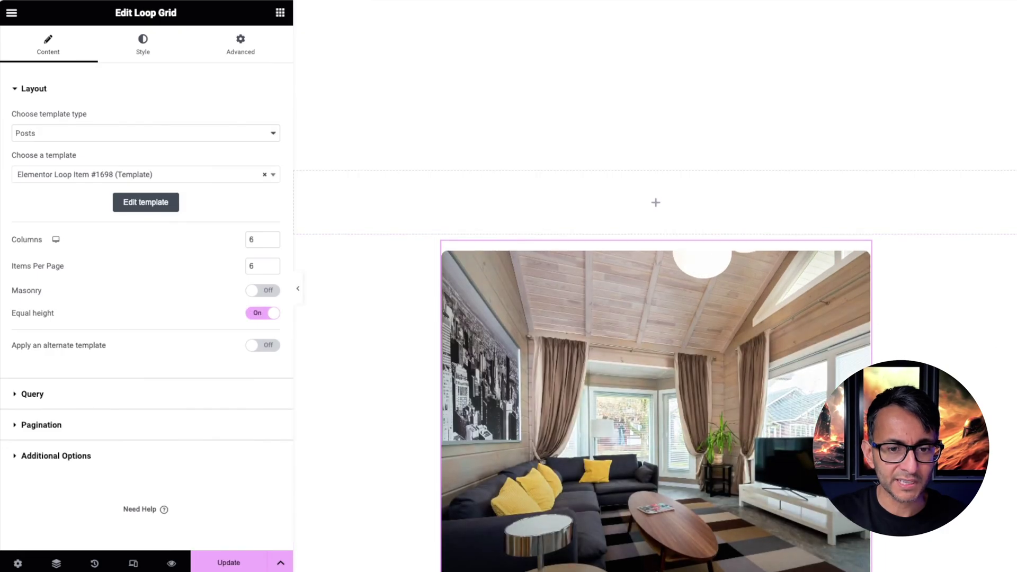
scroll(920, 331, "down", 5)
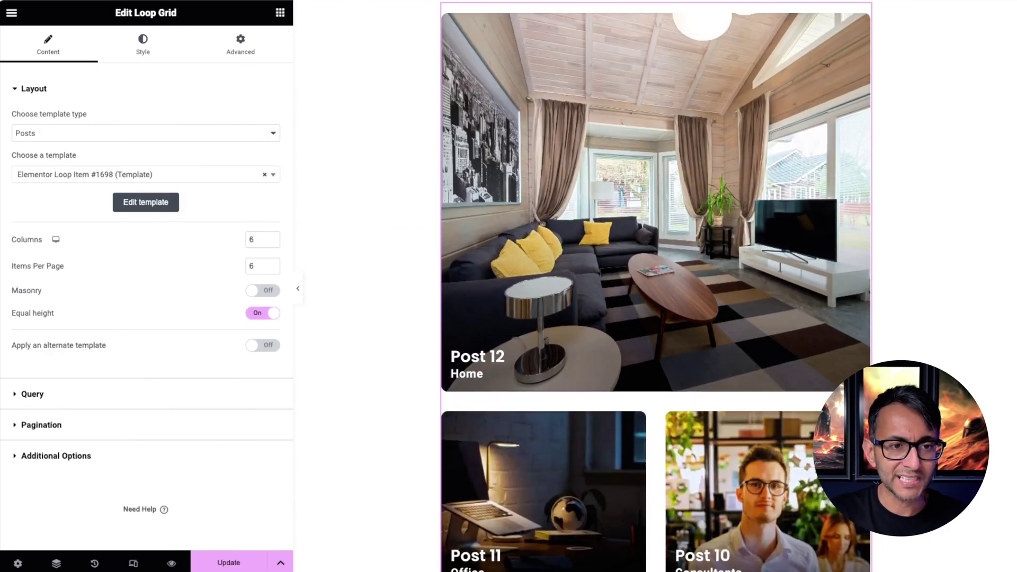
scroll(656, 286, "down", 4)
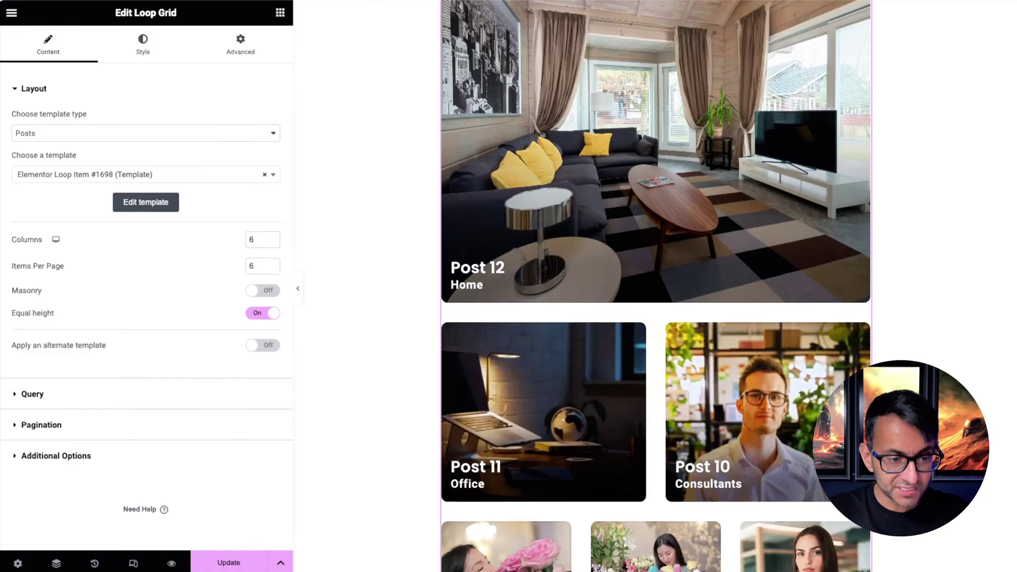
scroll(734, 356, "down", 3)
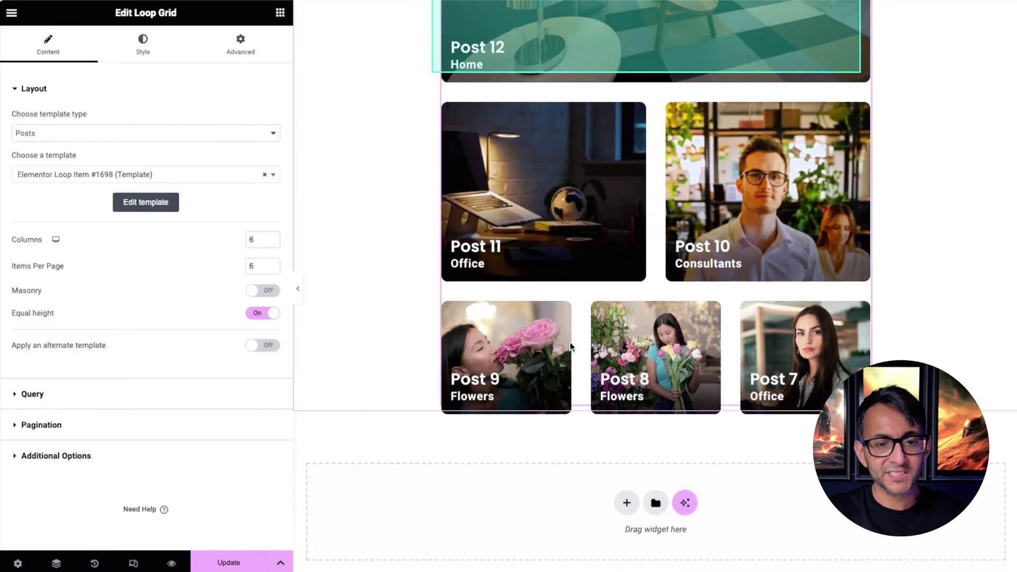
scroll(570, 341, "up", 6)
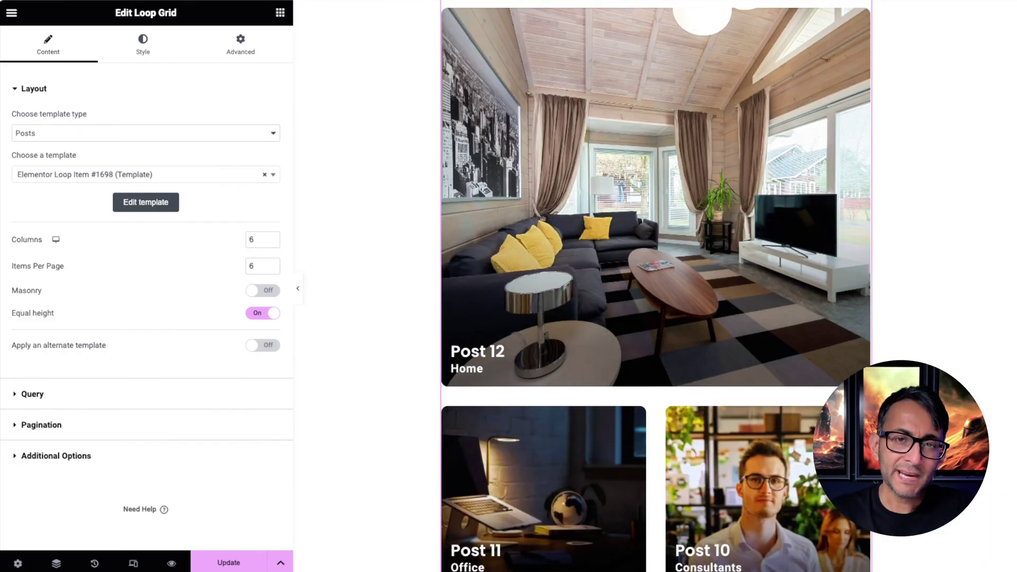
scroll(655, 286, "down", 2)
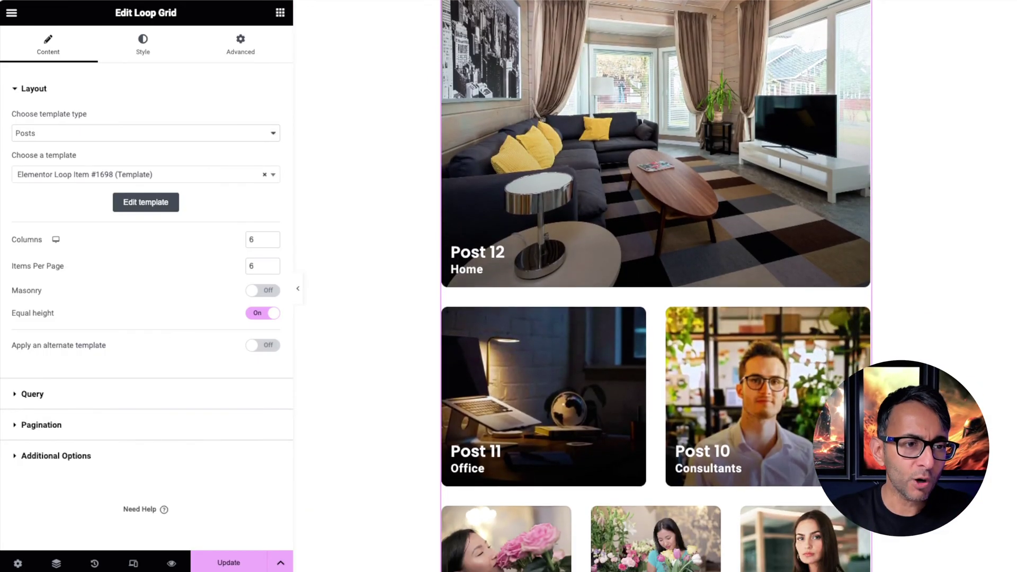
left_click(264, 47)
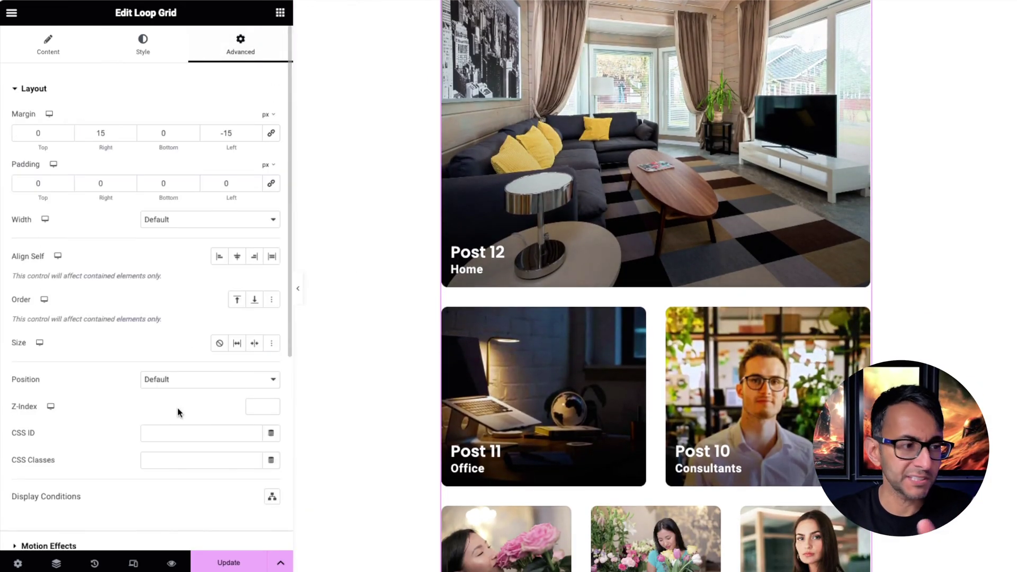
- Expand the Custom CSS section in the Advanced settings to show the span rules
scroll(170, 439, "down", 5)
left_click(148, 458)
scroll(201, 386, "down", 1)
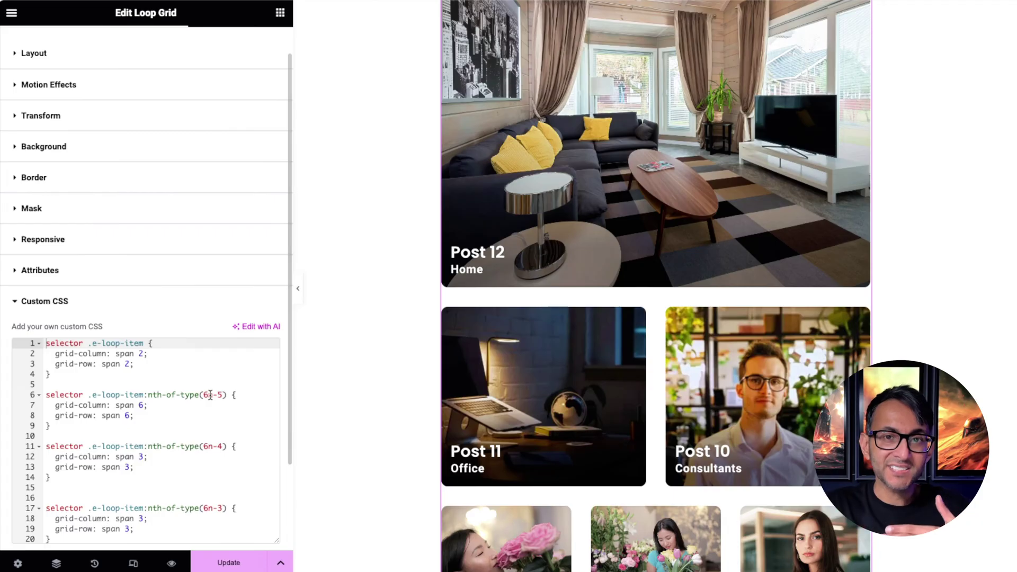
- Set Items Per Page to 12 and scroll the preview to check Posts 12 through 1
scroll(88, 62, "up", 2)
left_click(77, 54)
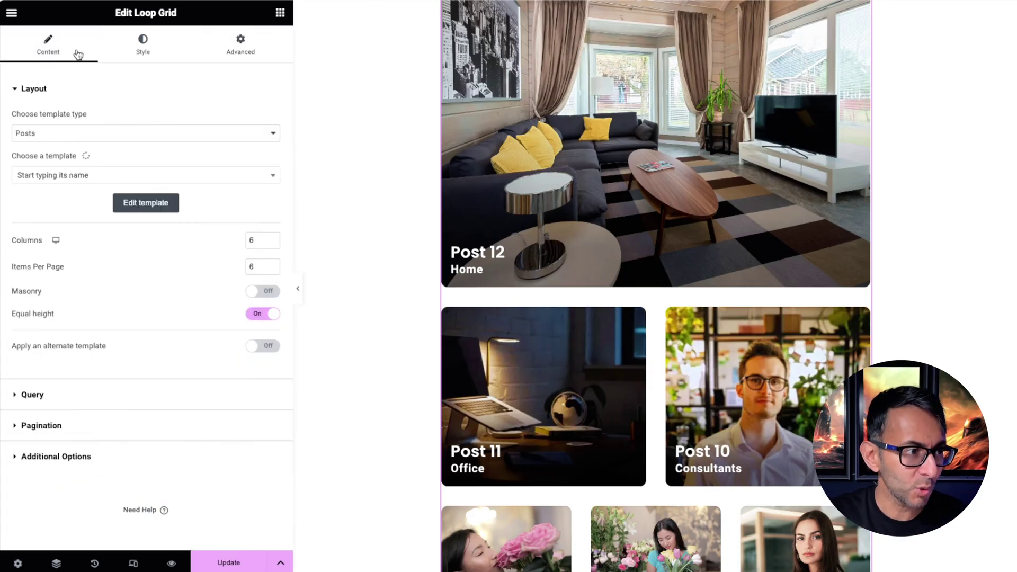
type("12")
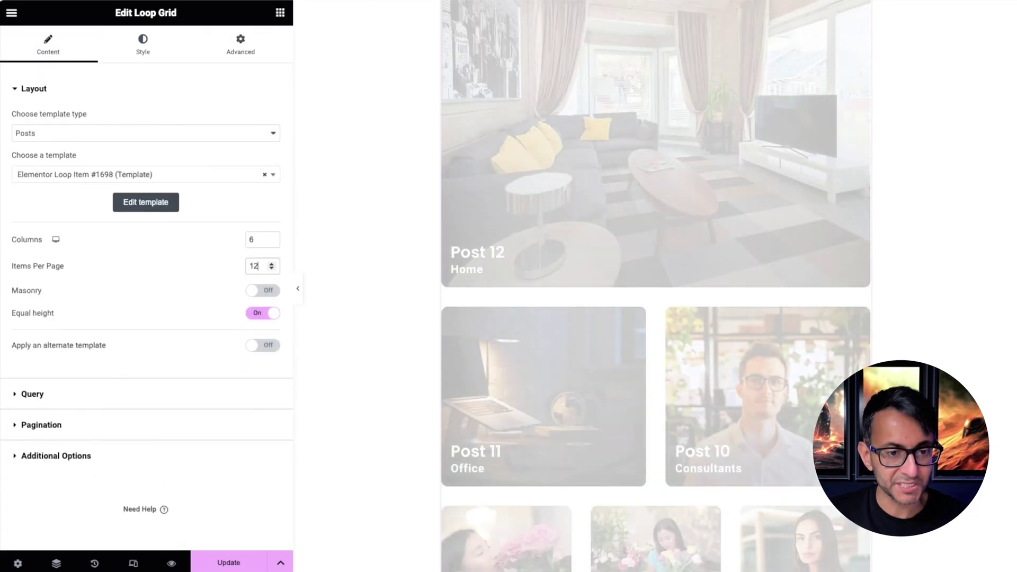
scroll(655, 286, "down", 10)
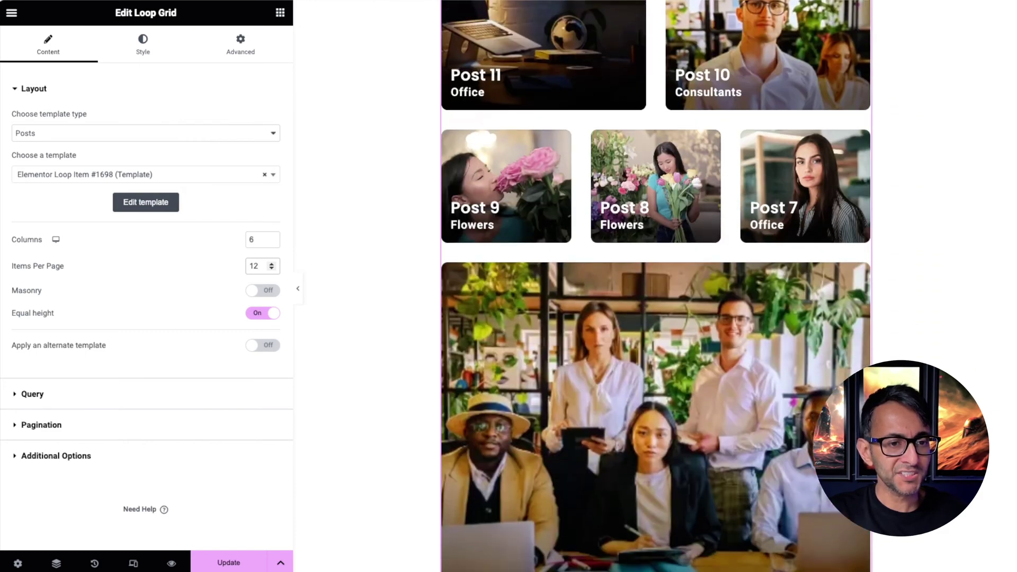
scroll(655, 286, "down", 7)
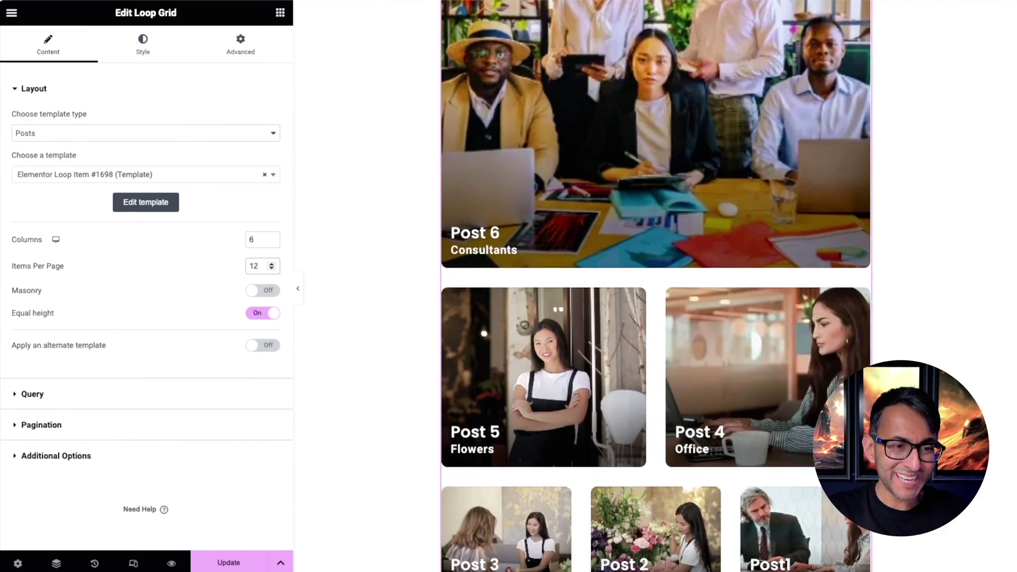
scroll(655, 286, "up", 9)
scroll(655, 286, "up", 7)
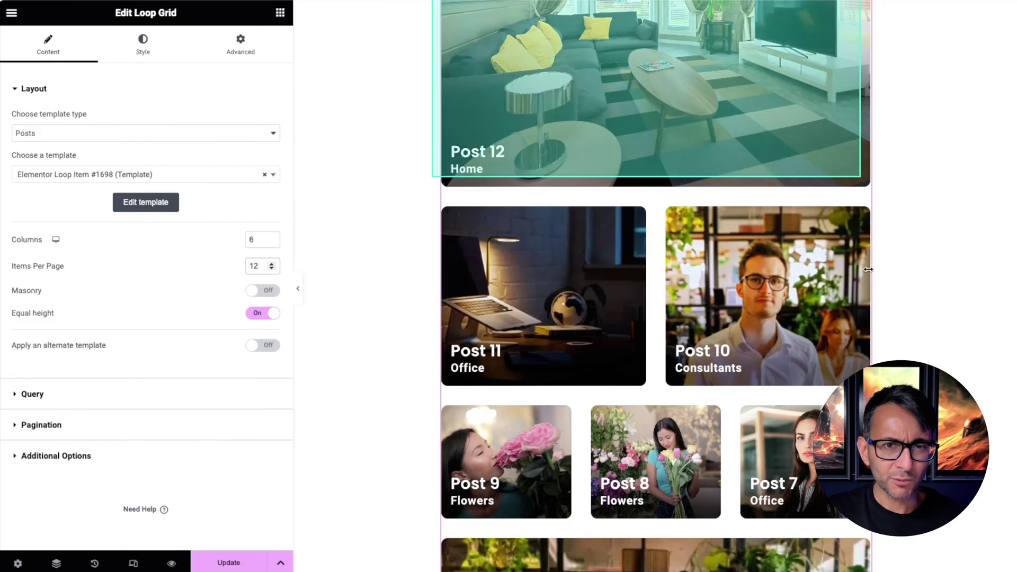
scroll(862, 268, "down", 3)
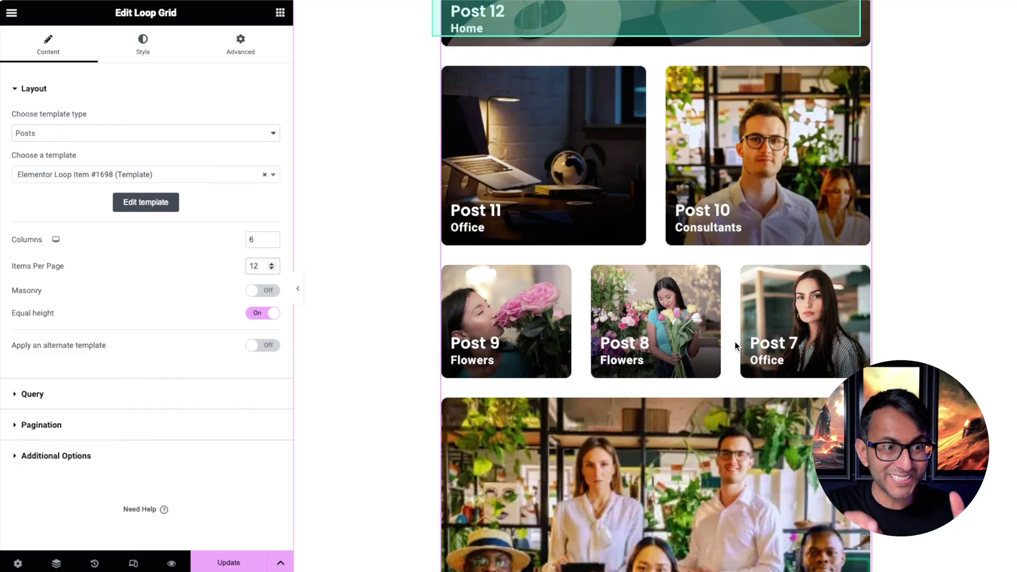
- Reopen the loop grid's Custom CSS code in the Advanced settings
left_click(240, 42)
scroll(166, 441, "down", 5)
left_click(135, 465)
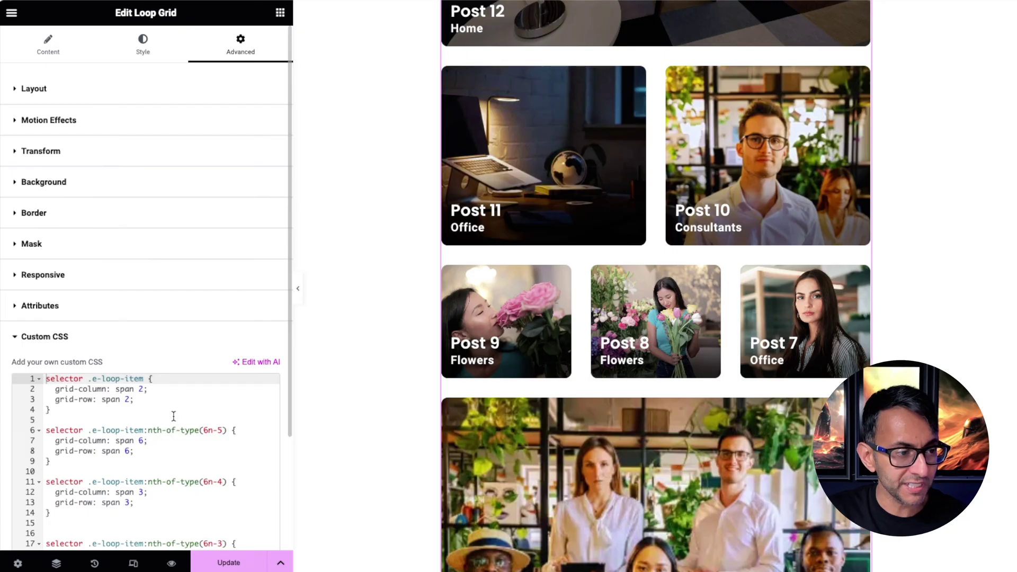
scroll(174, 416, "down", 1)
left_click(195, 332)
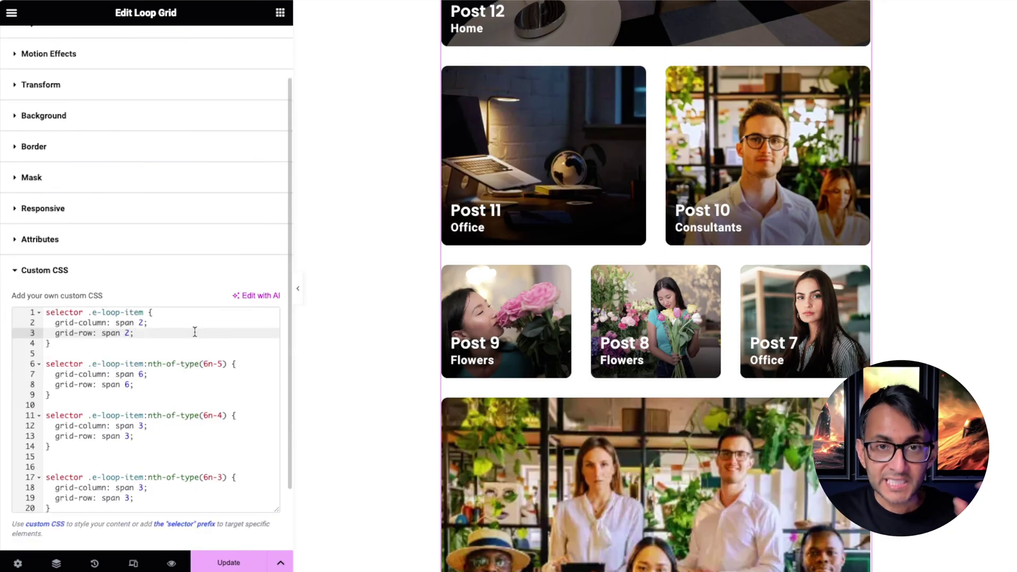
- Change the selectors 6n-5, 6n-4 and 6n-3 to 12n-5, 12n-4 and 12n-3
left_click(207, 364)
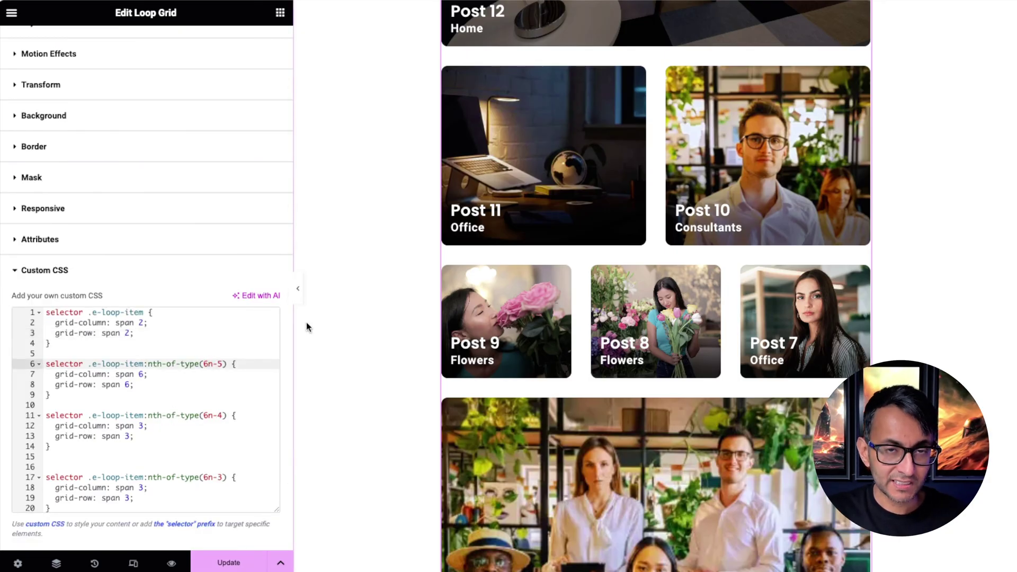
key("BackSpace")
type("12")
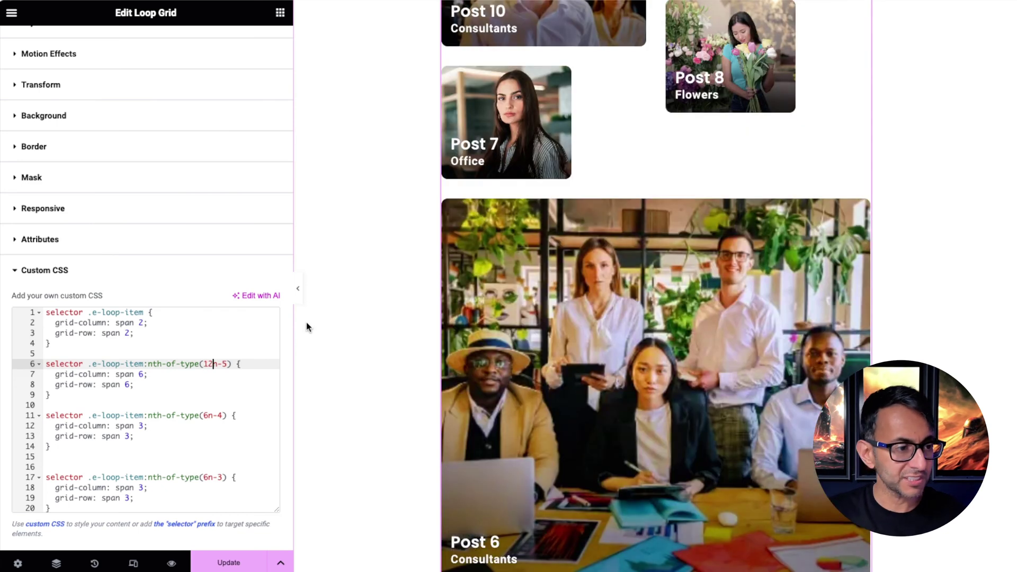
left_click(208, 417)
key("BackSpace")
type("12")
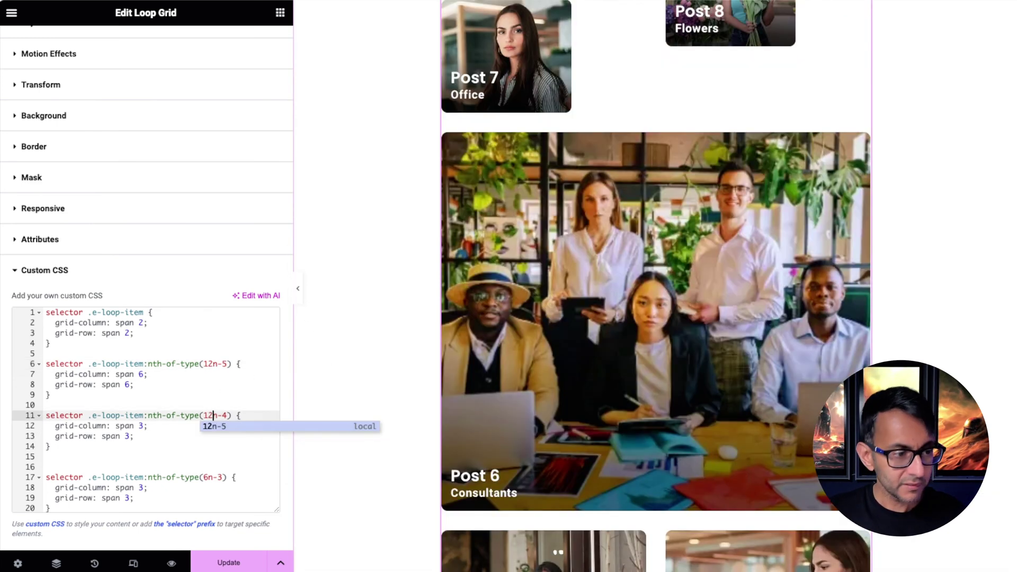
left_click(207, 477)
key("BackSpace")
type("12")
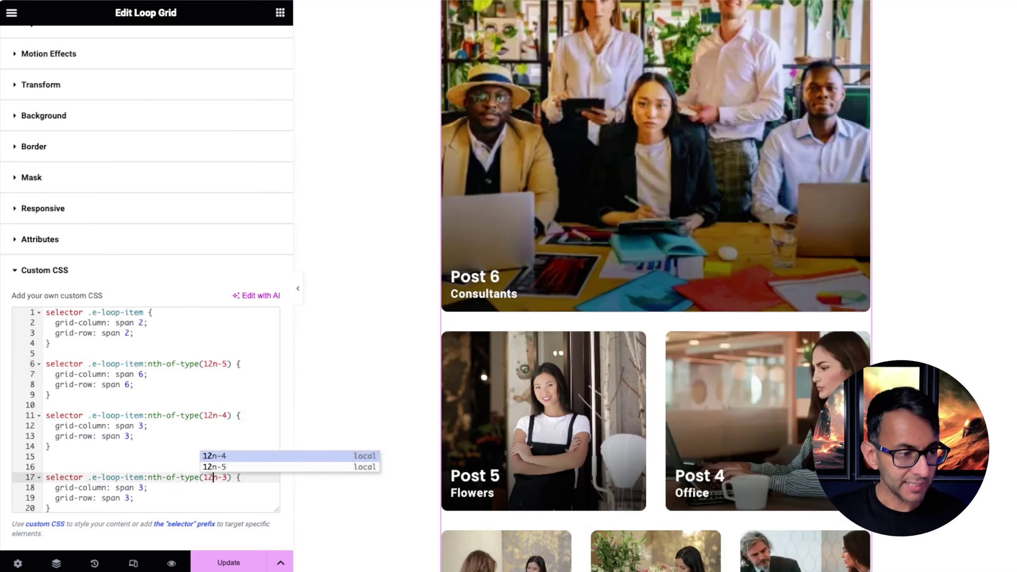
left_click(251, 369)
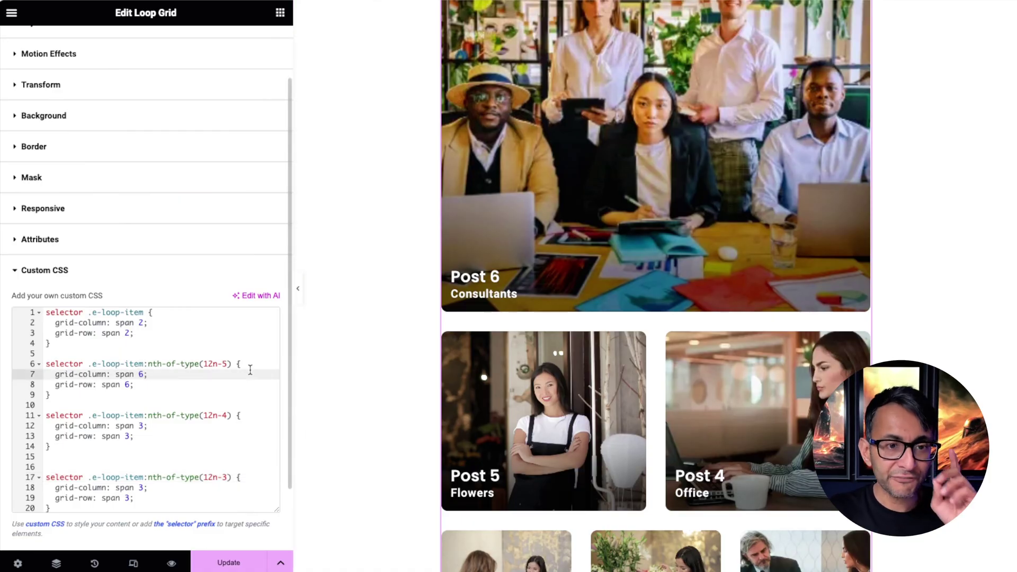
scroll(561, 361, "up", 6)
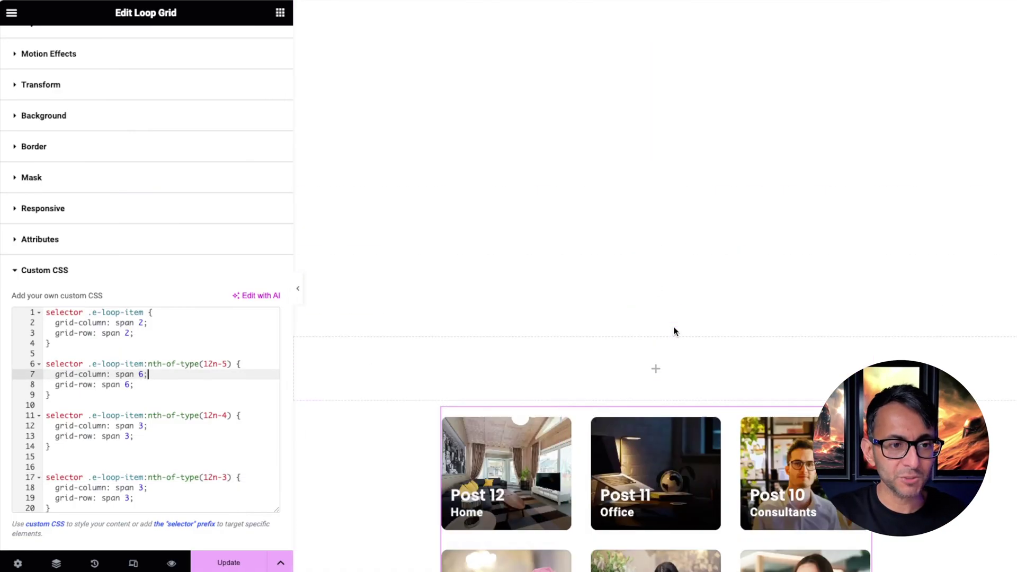
scroll(674, 328, "up", 3)
scroll(673, 328, "down", 5)
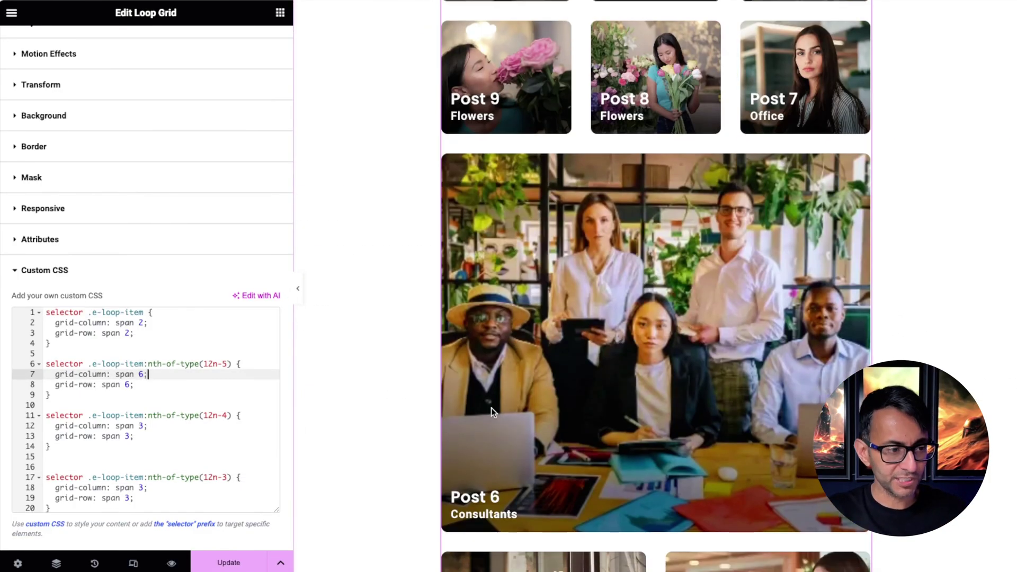
- Change the selectors 12n-5, 12n-4 and 12n-3 to 12n-11, 12n-10 and 12n-9
left_click(226, 365)
key("BackSpace")
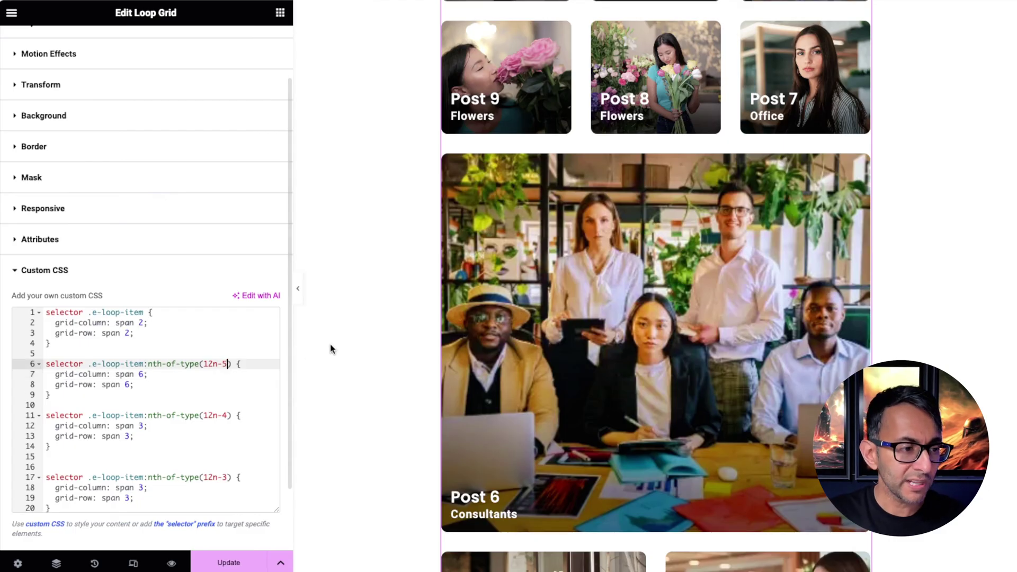
type("11")
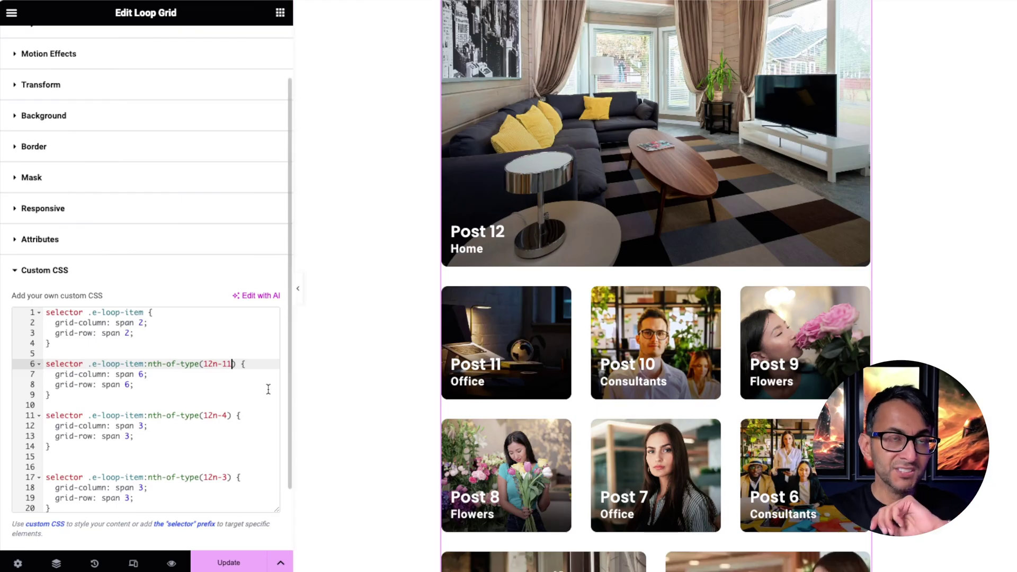
left_click(226, 415)
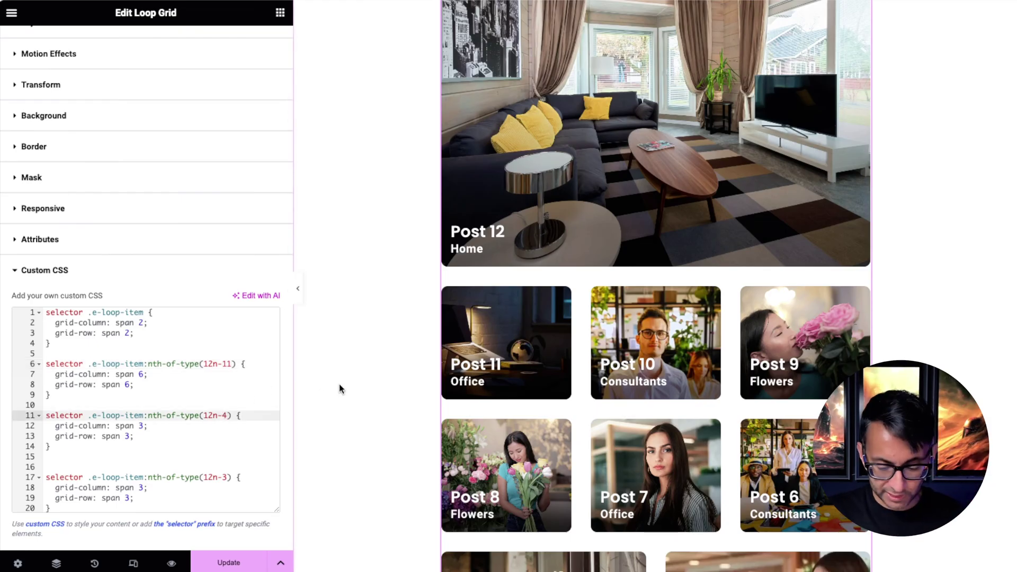
key("BackSpace")
type("10")
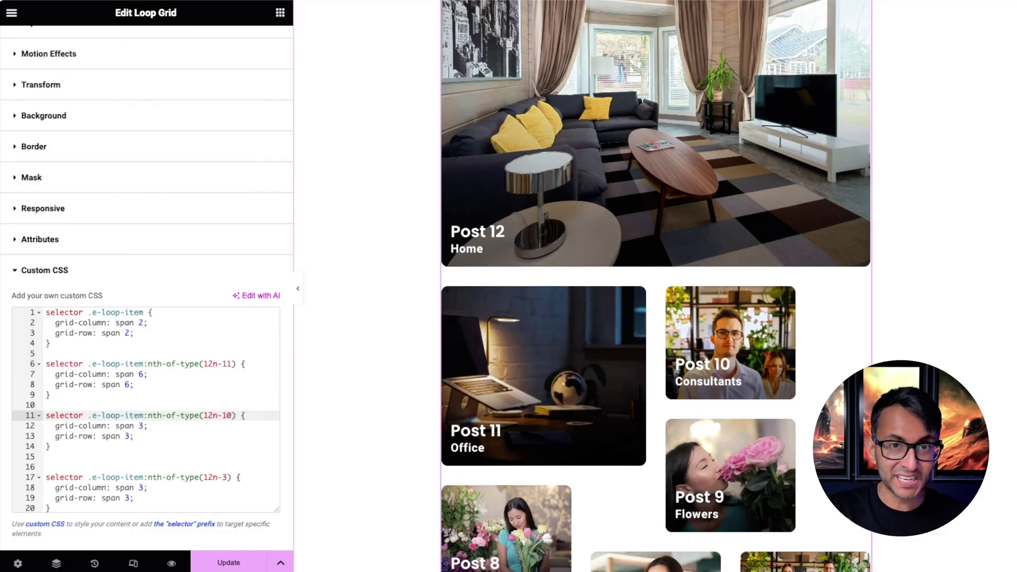
left_click(220, 477)
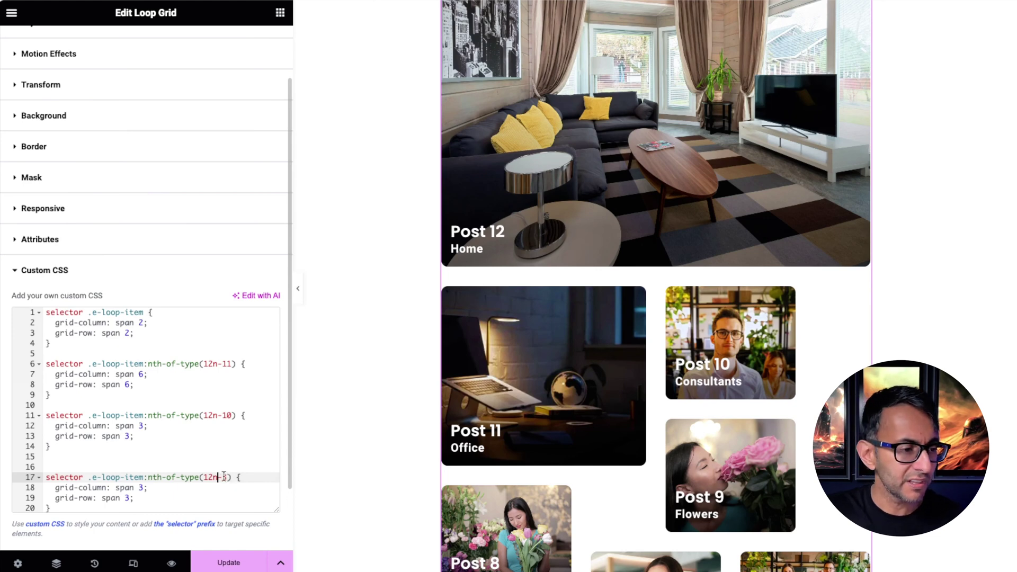
key("BackSpace")
type("9")
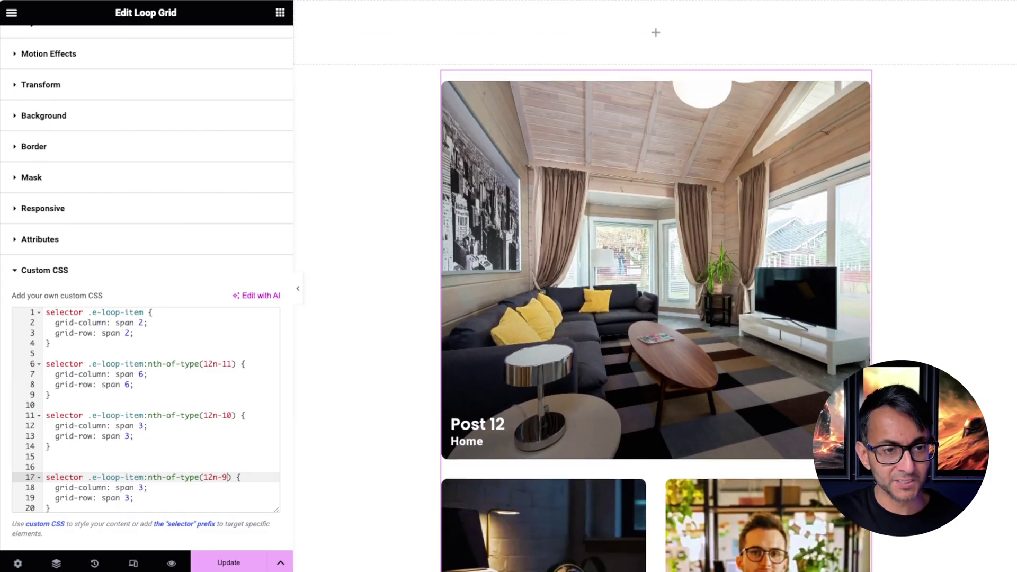
scroll(655, 286, "down", 7)
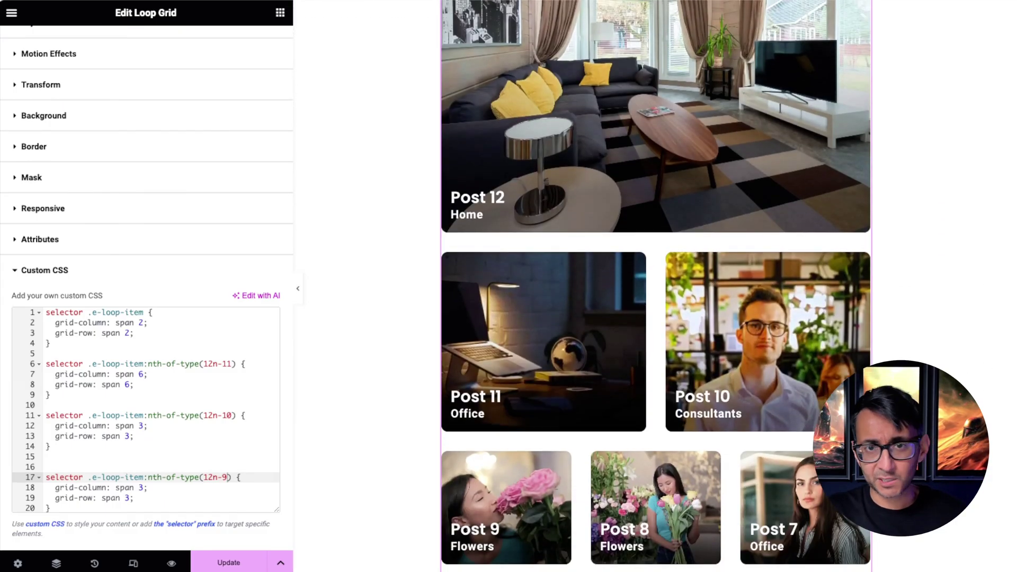
scroll(655, 286, "down", 3)
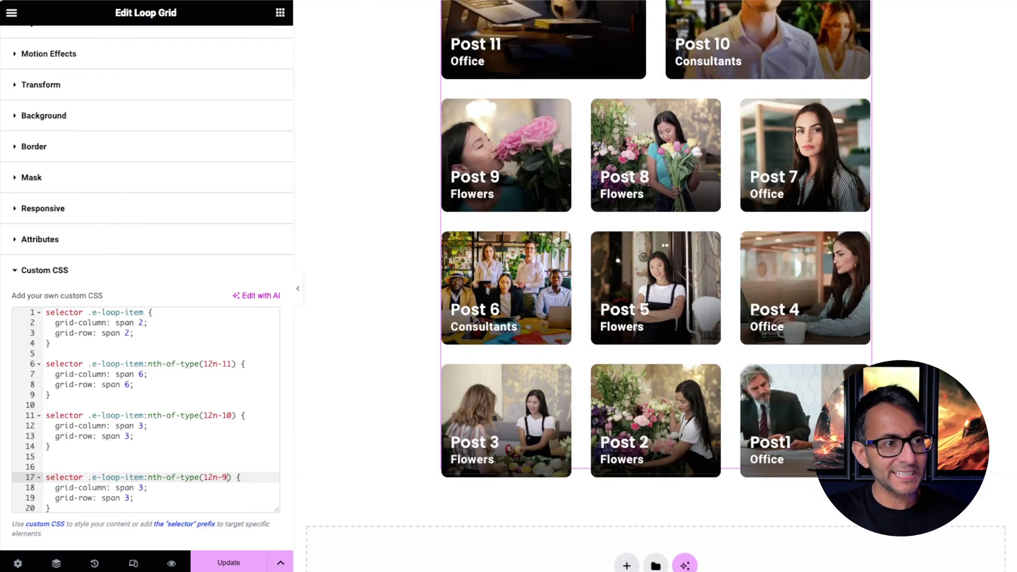
scroll(32, 59, "up", 2)
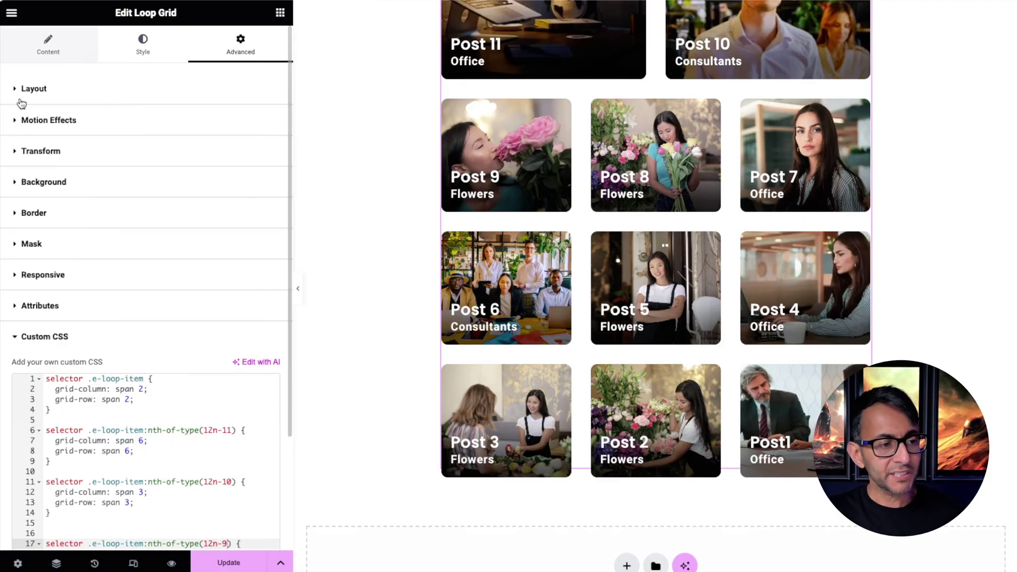
left_click(226, 441)
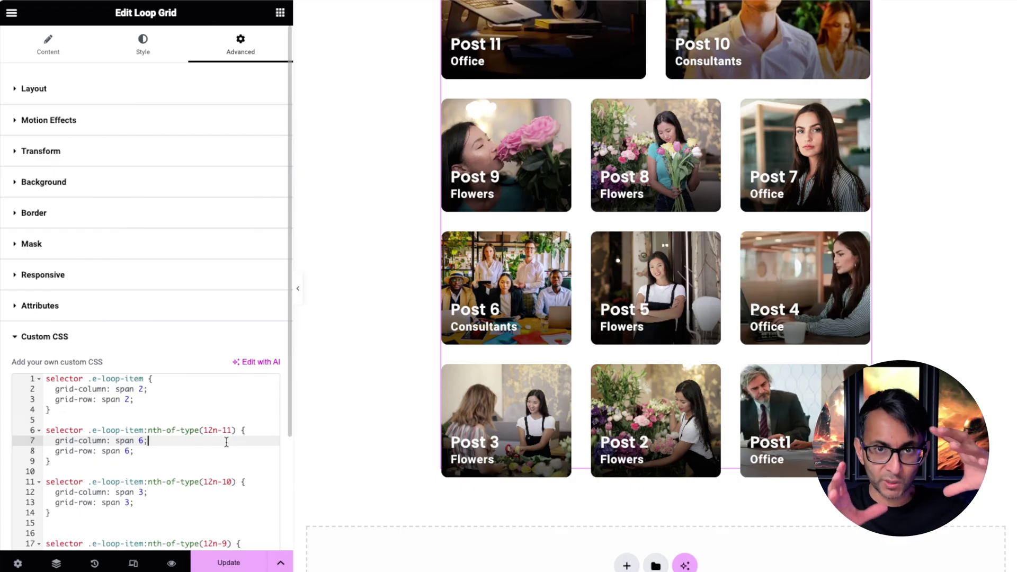
scroll(758, 204, "up", 4)
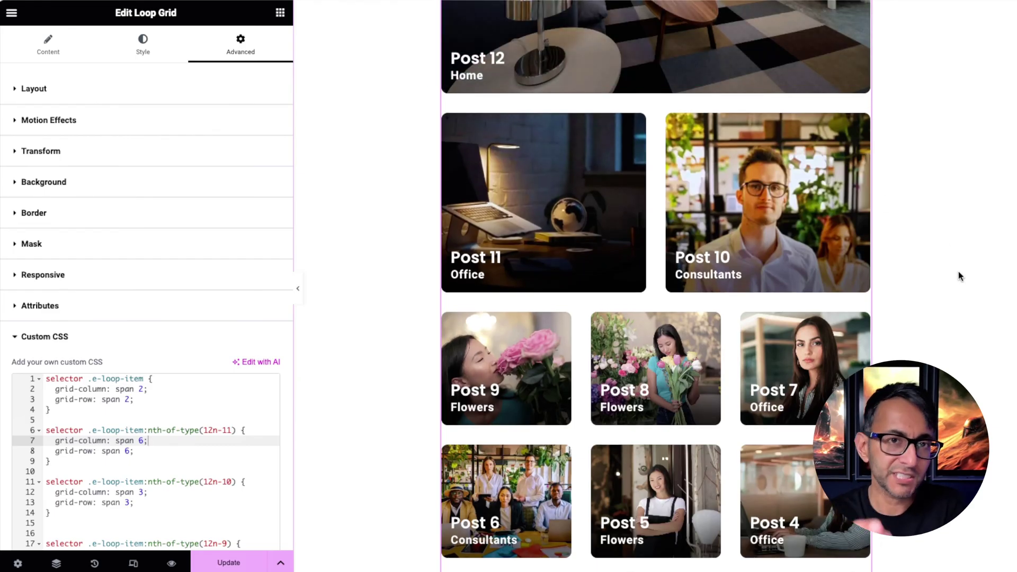
scroll(958, 271, "down", 4)
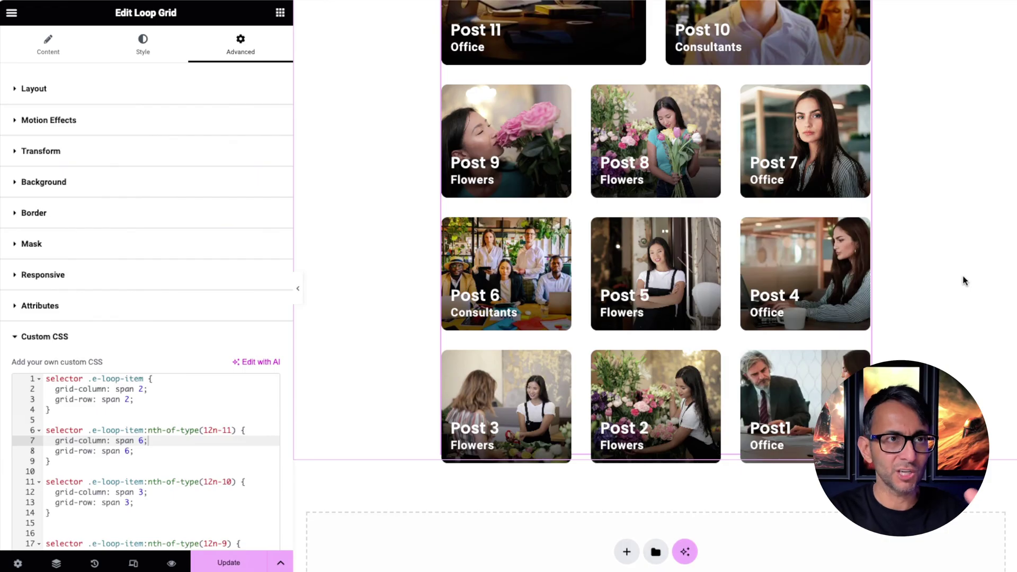
scroll(947, 249, "up", 5)
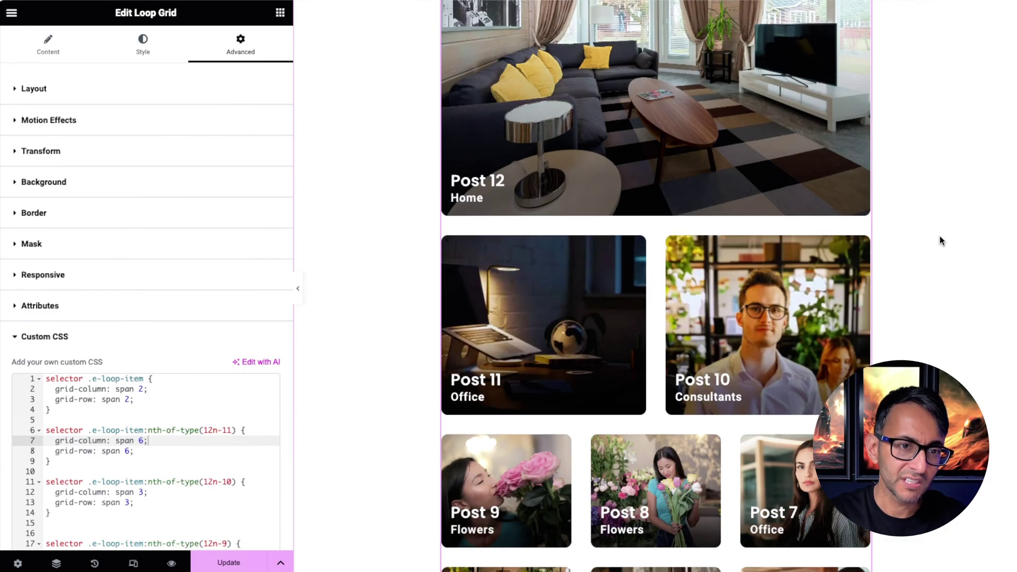
scroll(938, 277, "down", 2)
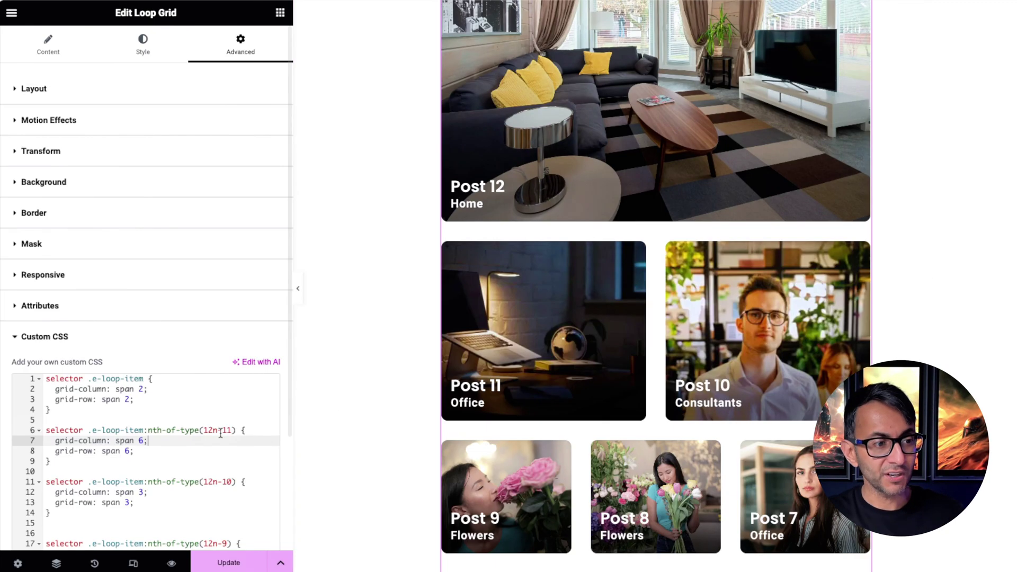
- Switch the Edit Loop Grid panel to the Content tab to show the Layout settings
left_click(193, 412)
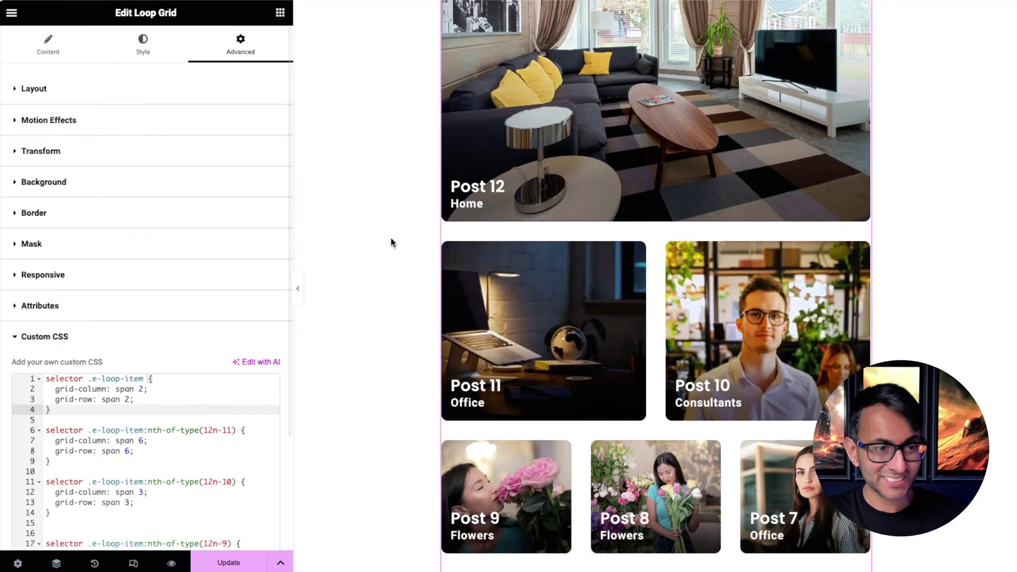